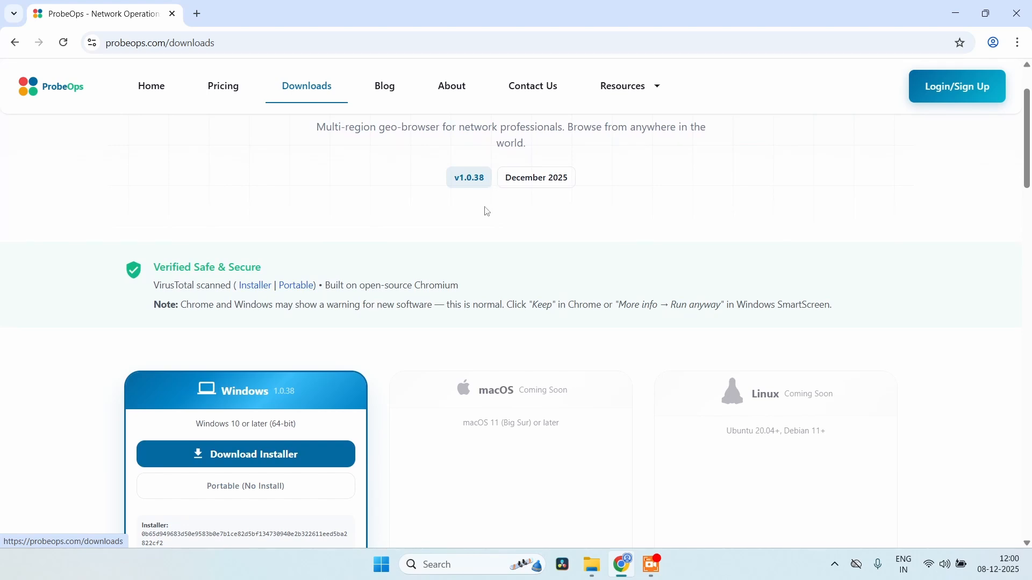
Scroll the ProbeOps Downloads page to show the Windows installer, portable builds and their checksums
scroll(487, 211, down, 2)
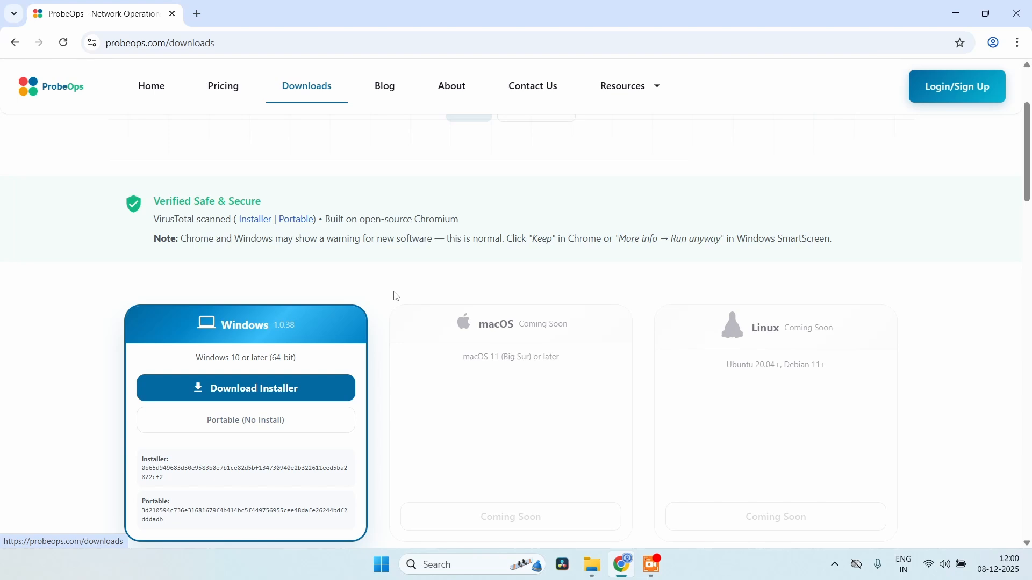
scroll(396, 297, down, 1)
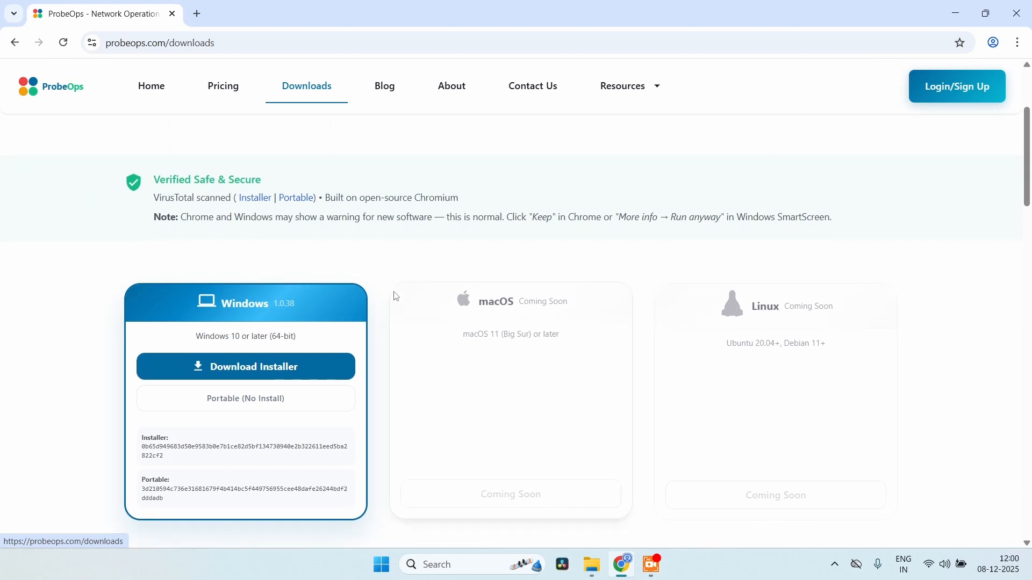
Download ProbeOps-Horizon-1.0.38-Windows-Setup.exe and confirm the 95.2 MB download finished in Chrome's recent downloads
click(256, 372)
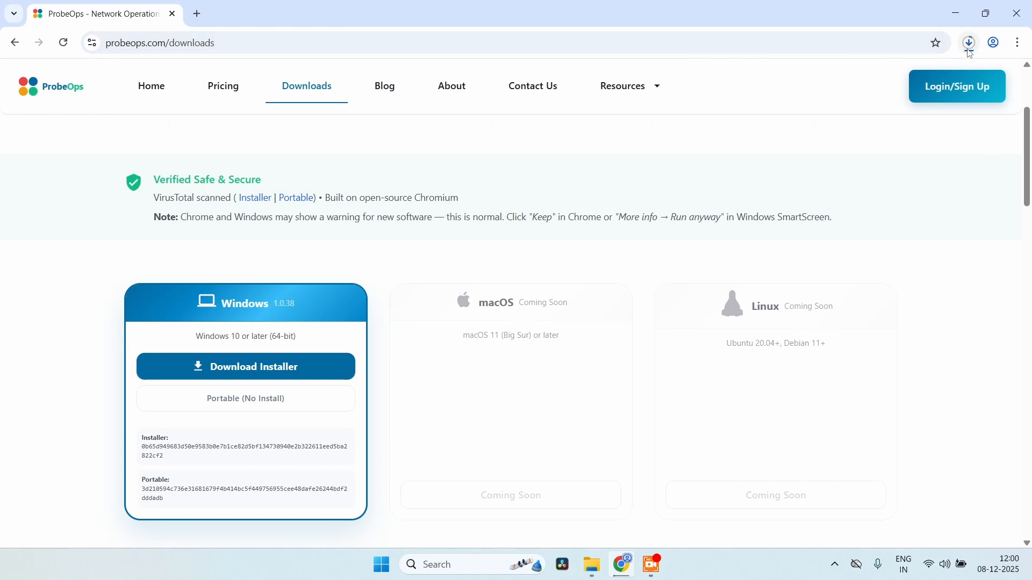
click(969, 45)
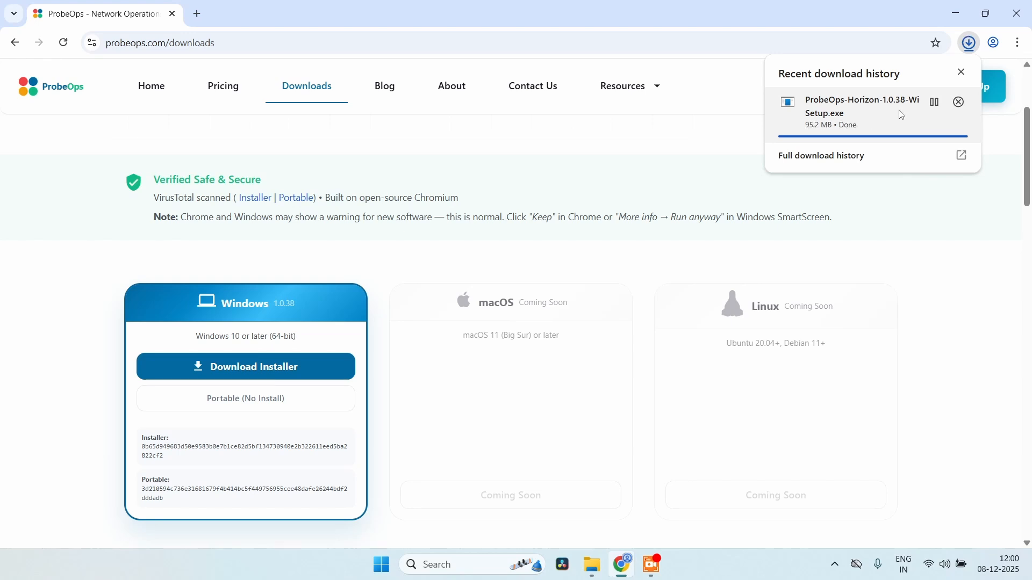
mouse_move(926, 115)
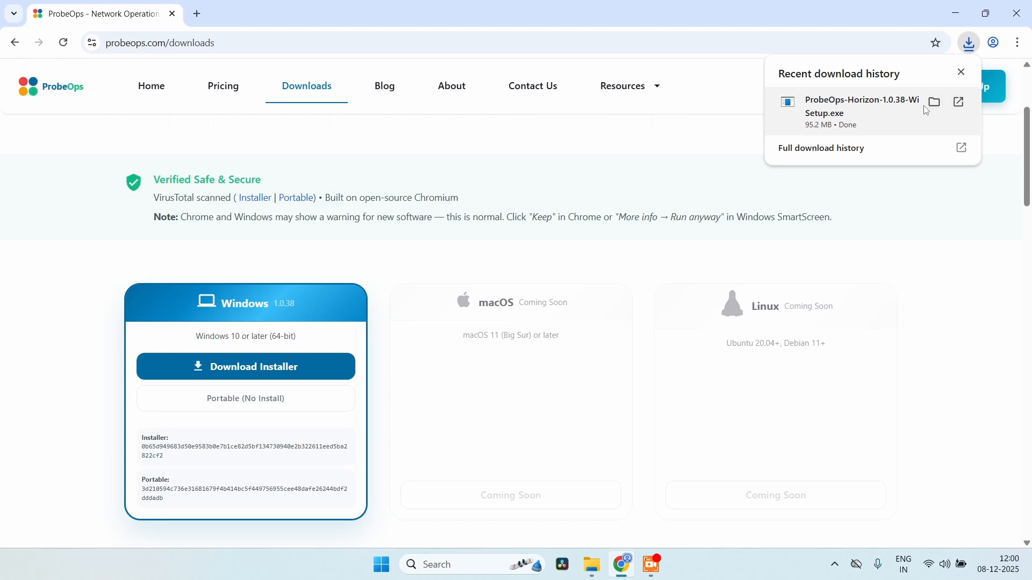
Run the downloaded setup from its folder past SmartScreen with Run anyway, then minimize File Explorer
click(934, 105)
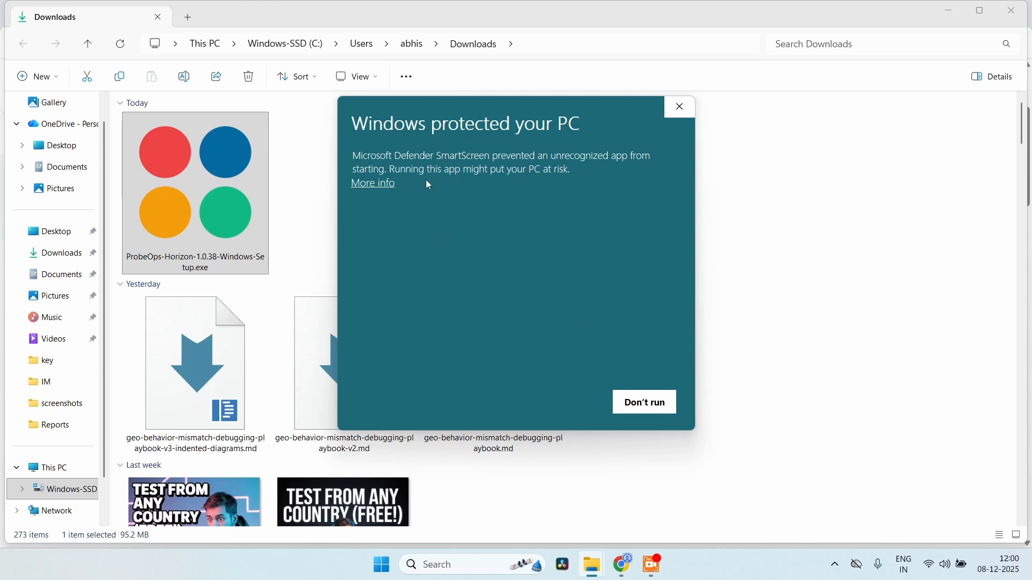
click(385, 184)
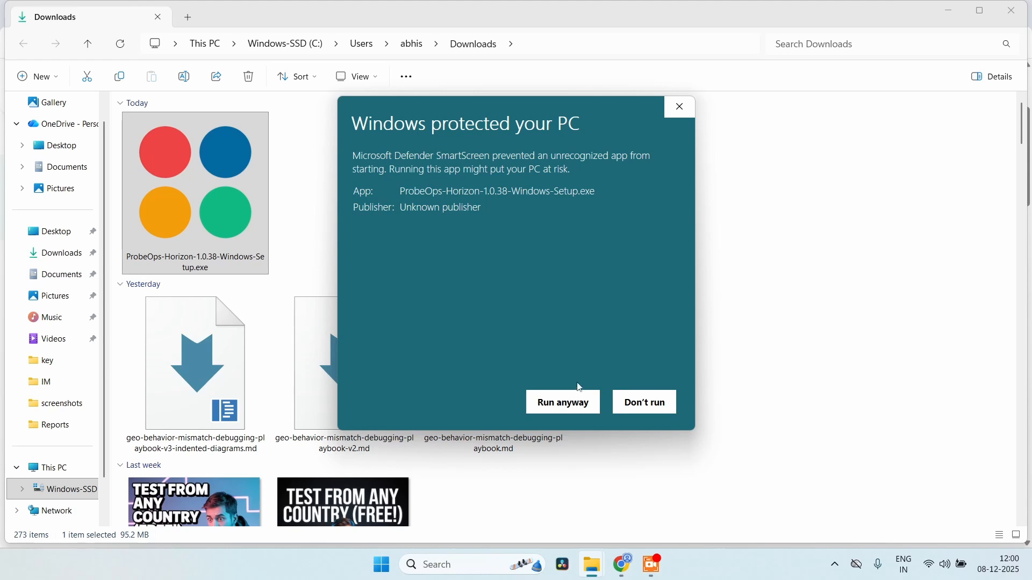
click(574, 402)
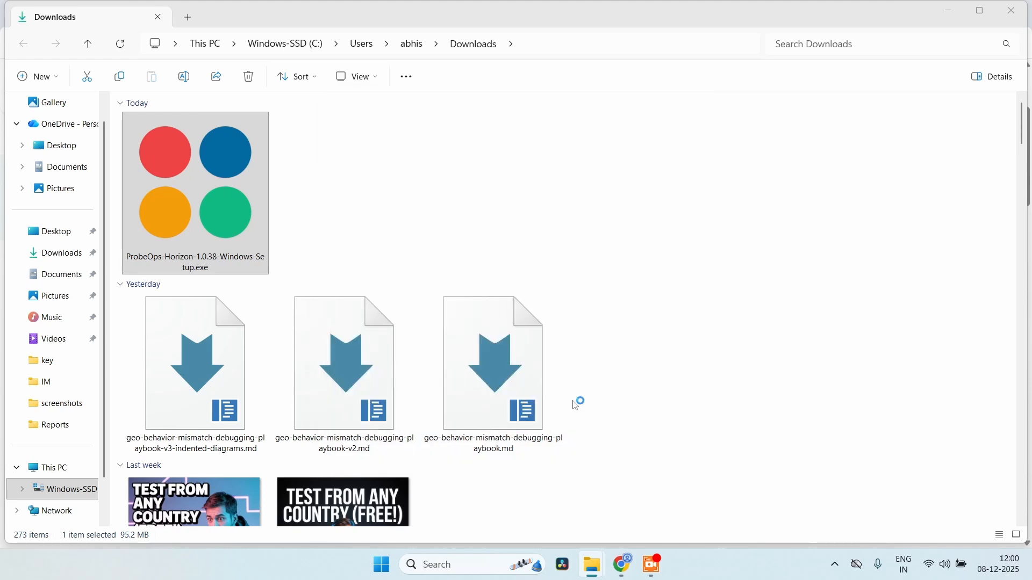
click(947, 15)
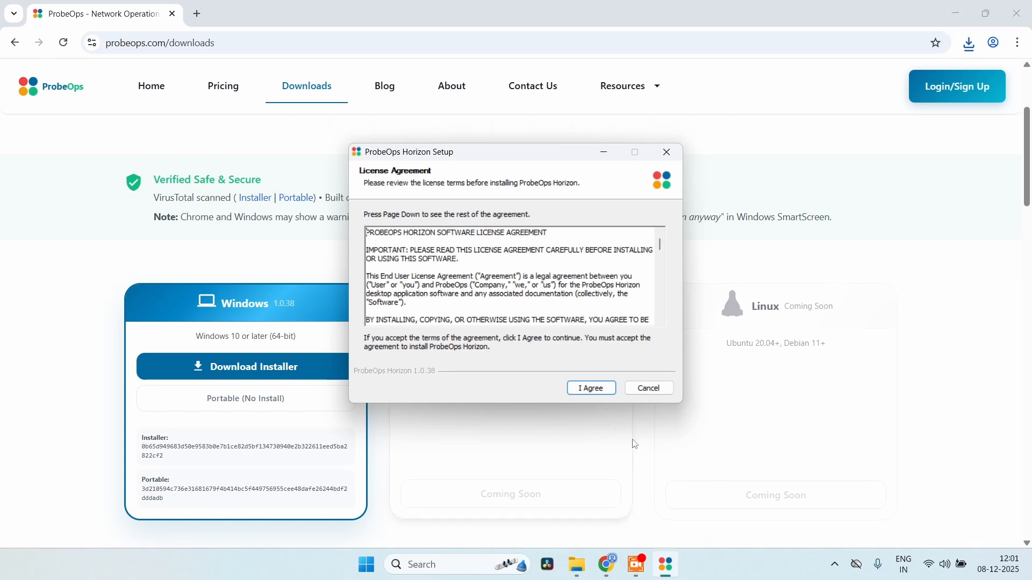
Accept the license, install ProbeOps Horizon 1.0.38 for the current user only, and finish the installer
click(592, 389)
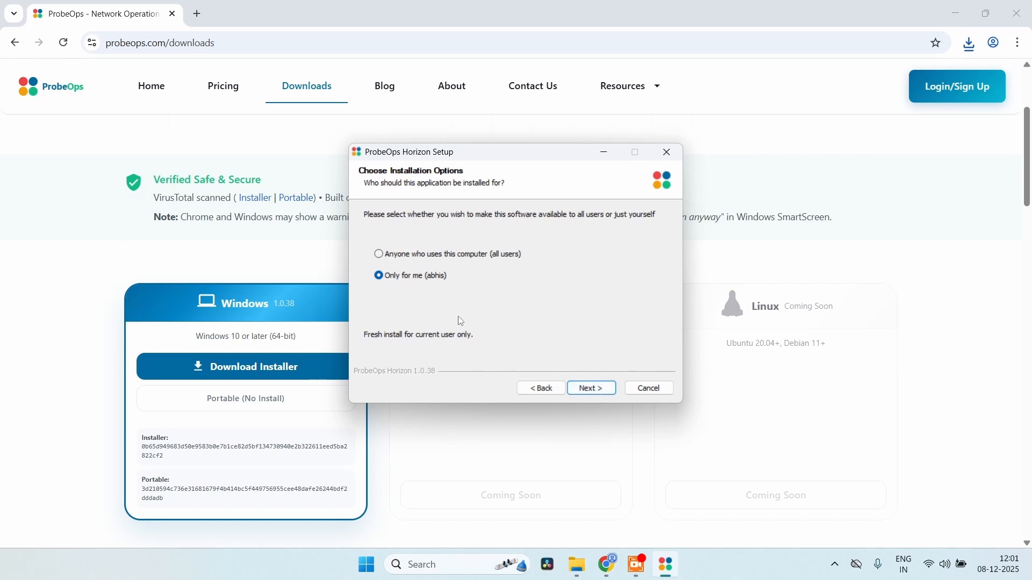
click(607, 389)
click(606, 389)
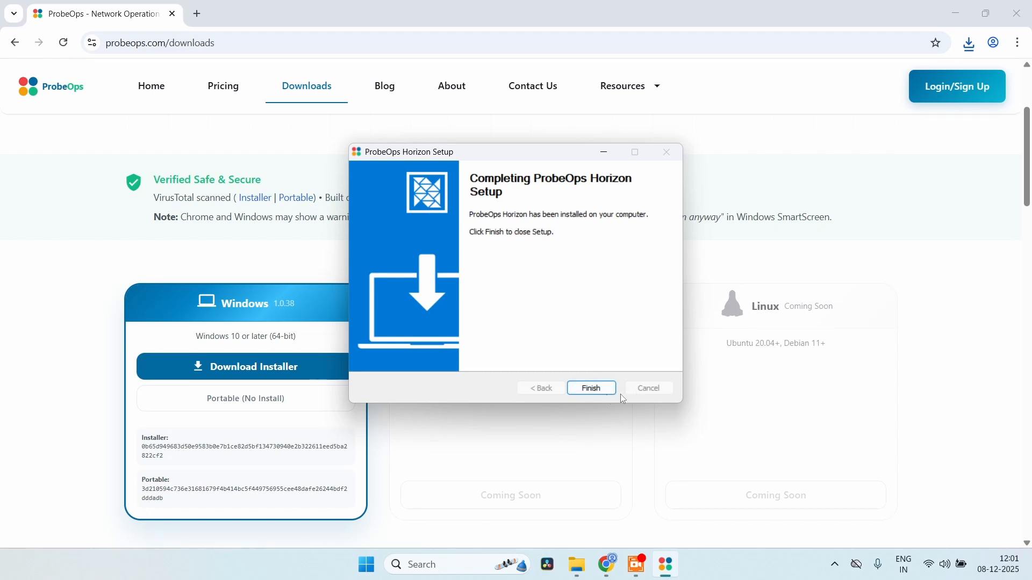
click(603, 396)
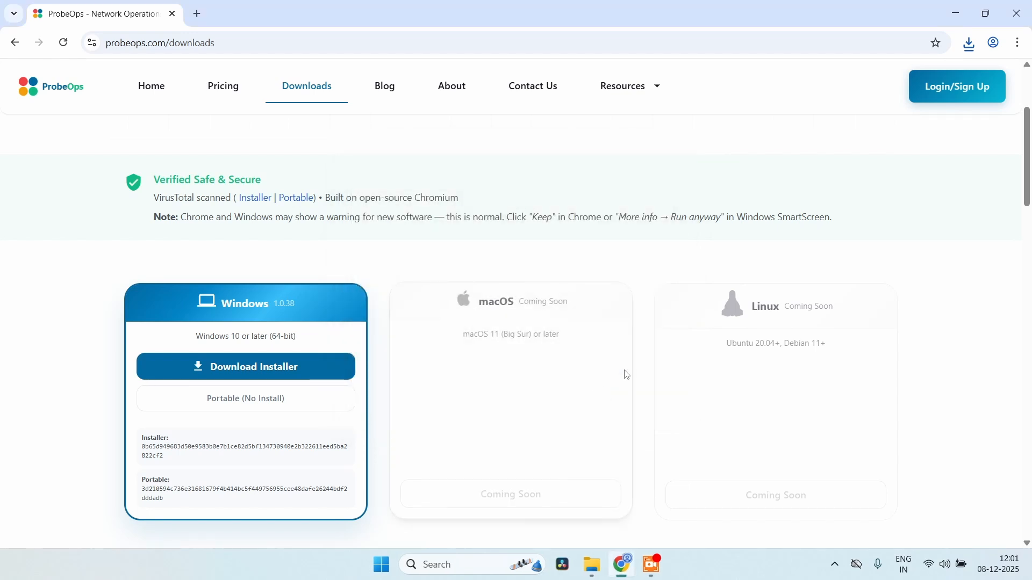
Minimize Chrome, search Windows for 'probe', and launch the ProbeOps Horizon best match
click(955, 12)
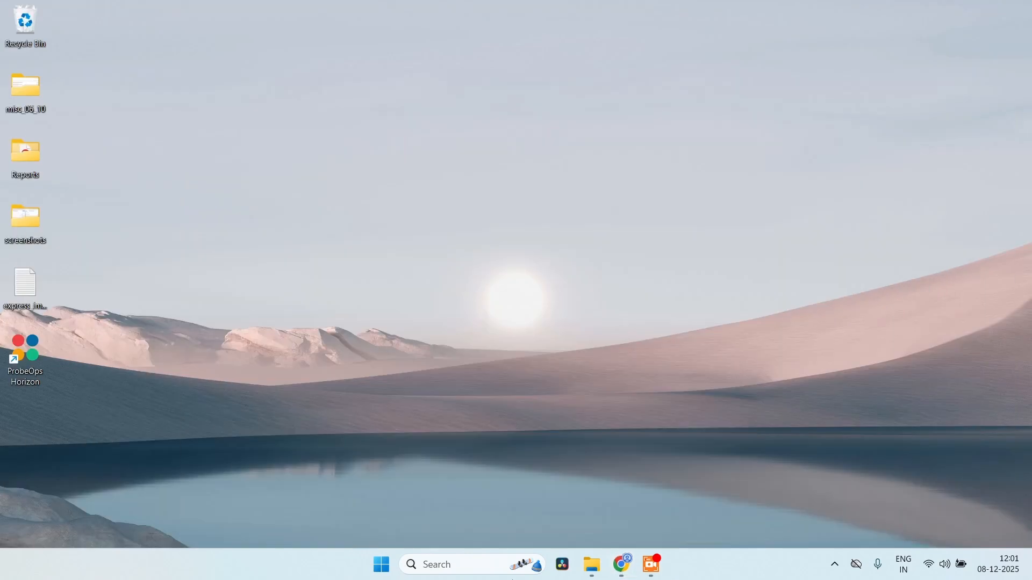
click(466, 566)
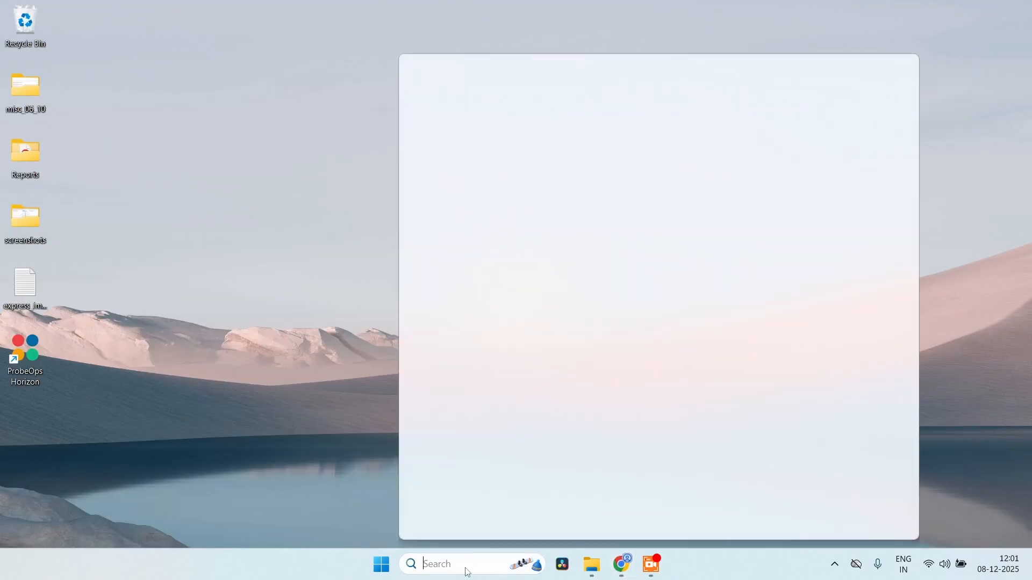
text(probe)
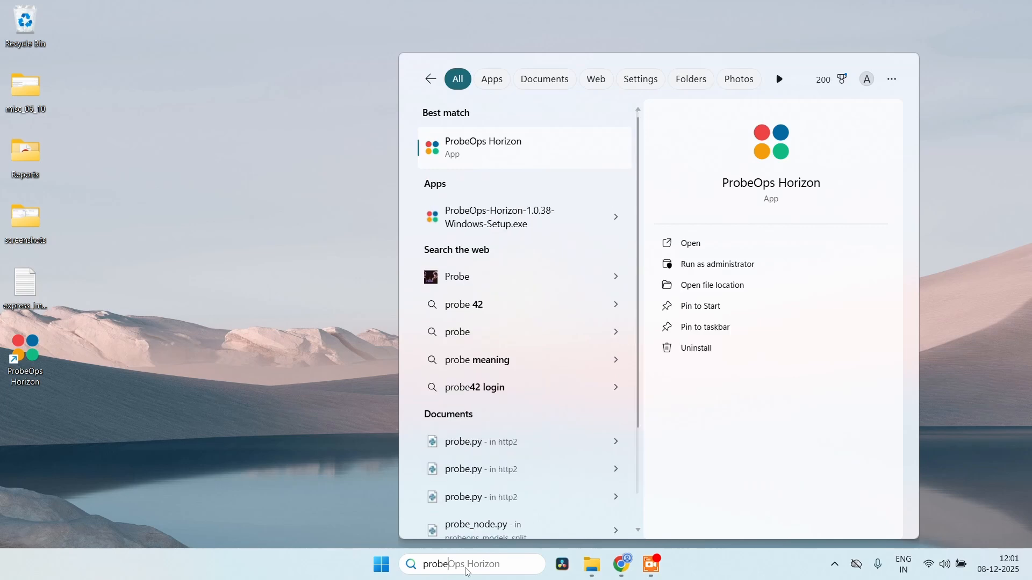
click(494, 159)
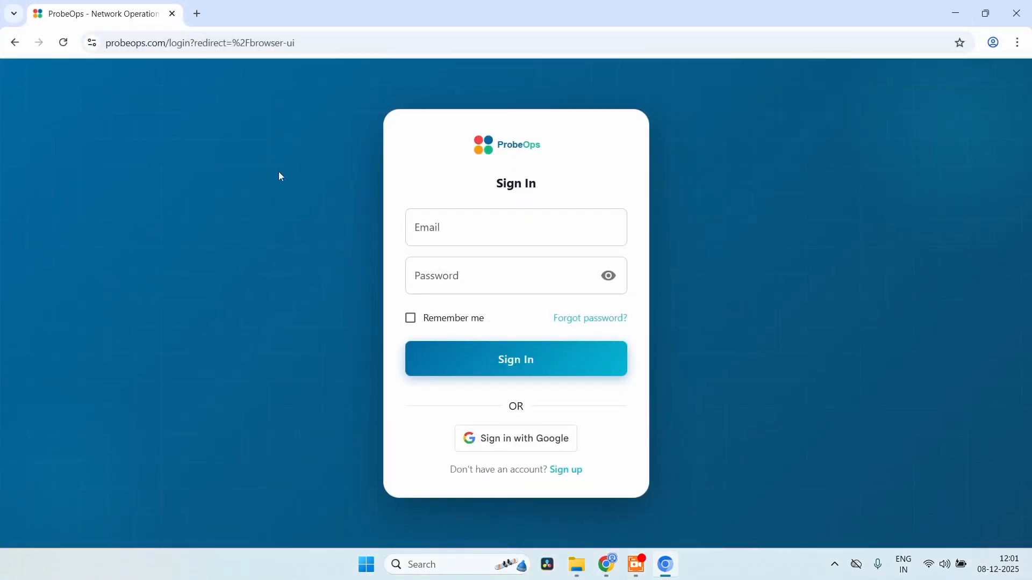
Sign in with the account e-mail and password, skipping the autofill suggestion
click(513, 229)
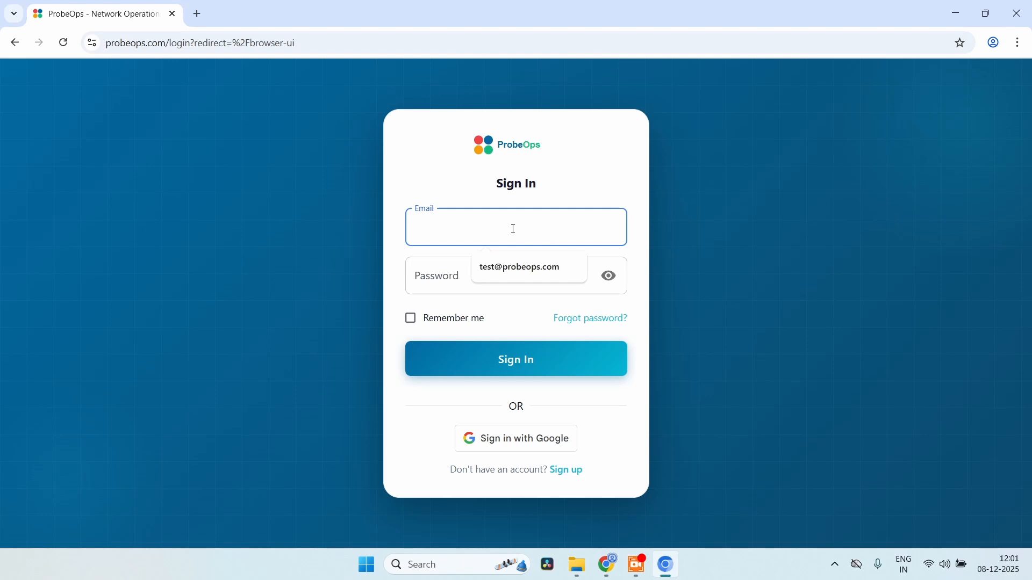
click(573, 265)
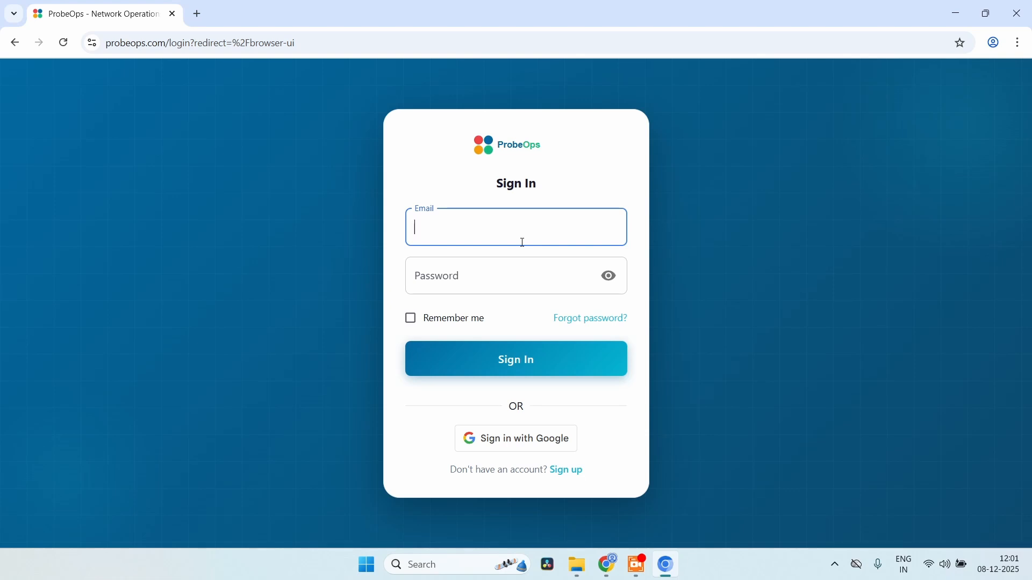
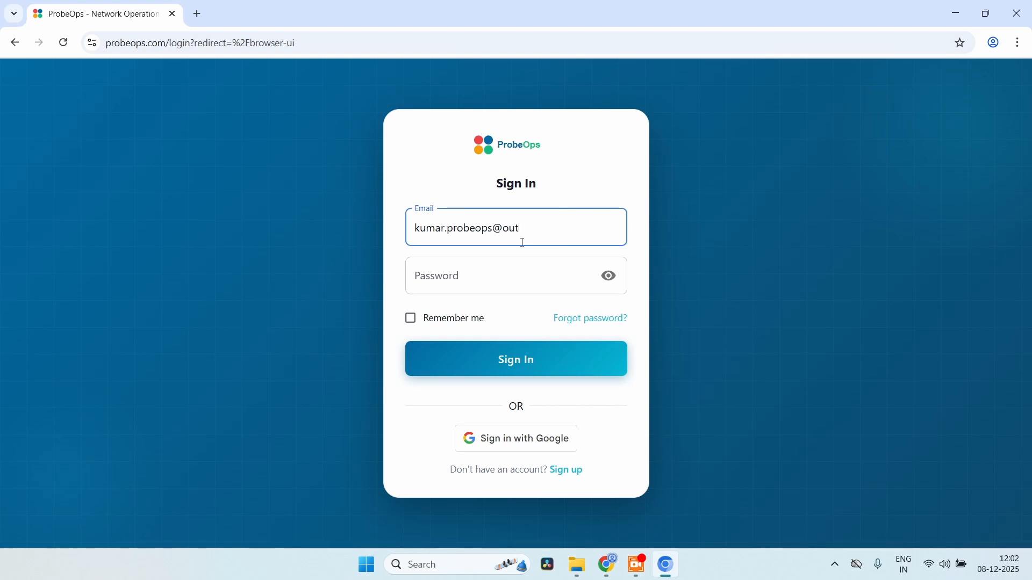
key(Tab)
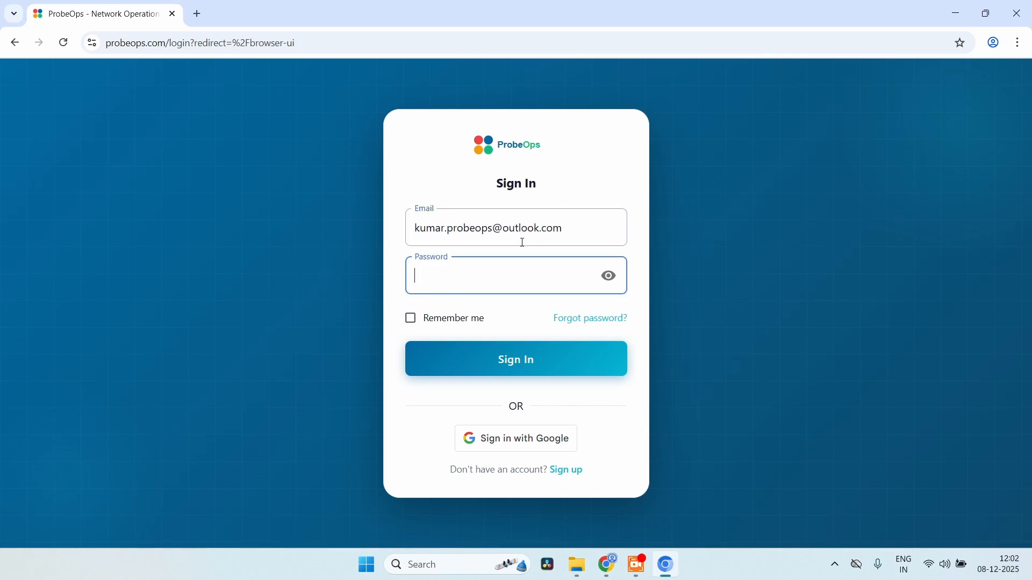
text(••••••••••)
key(Return)
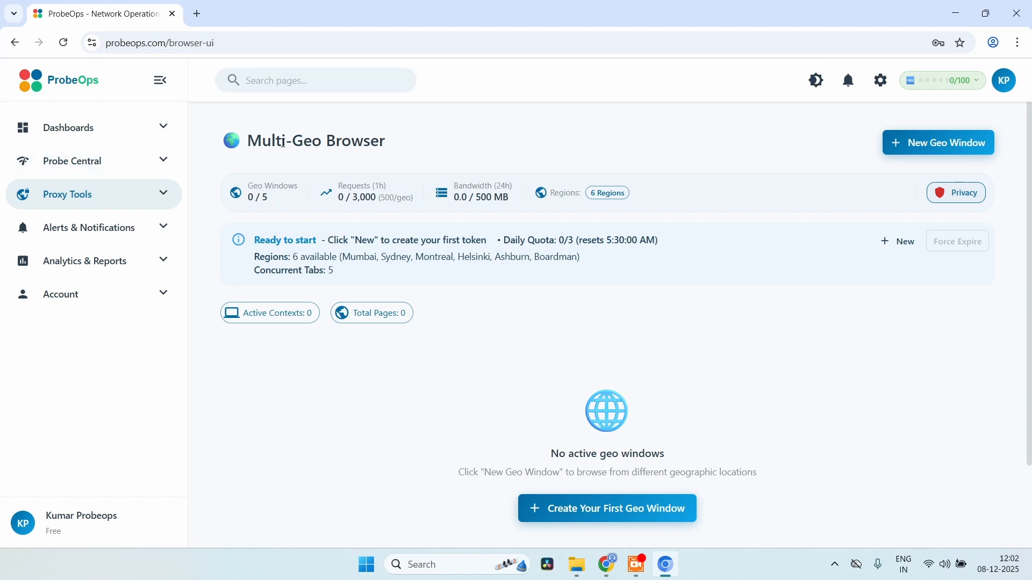
click(96, 122)
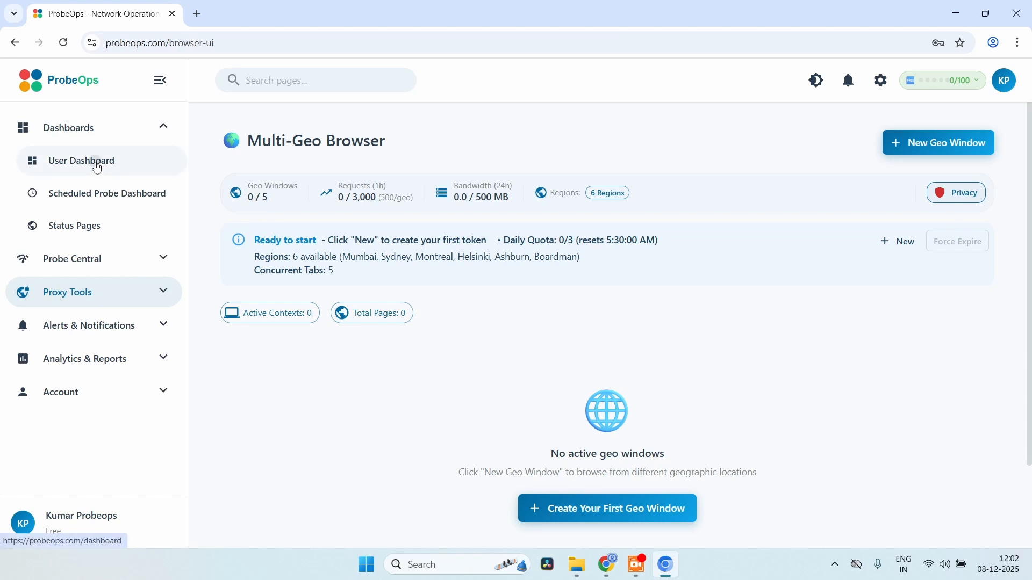
click(92, 160)
click(149, 141)
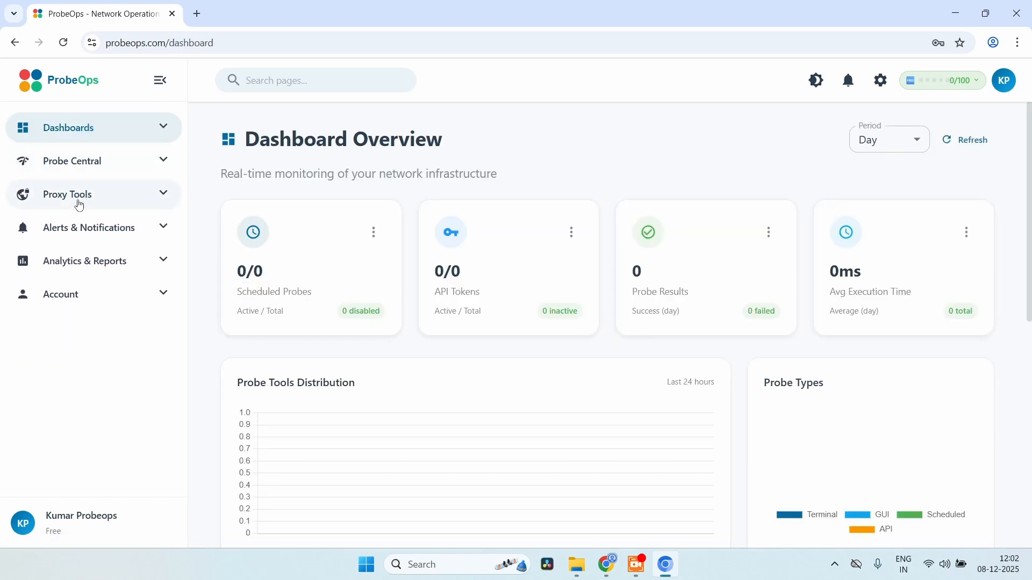
click(124, 199)
click(119, 230)
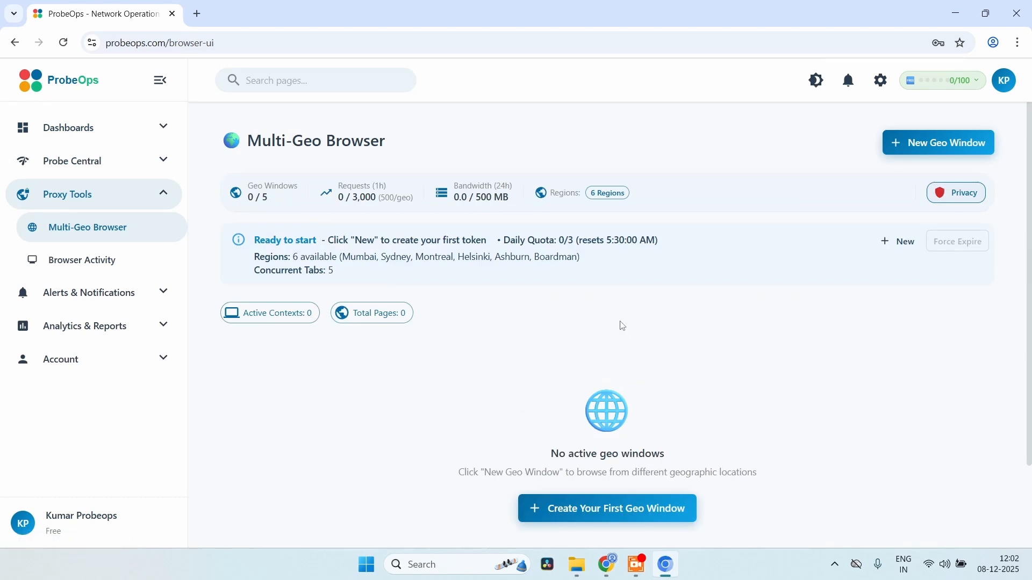
triple_click(61, 529)
click(346, 469)
Create a new geo window located in Montreal using a new proxy token
click(925, 149)
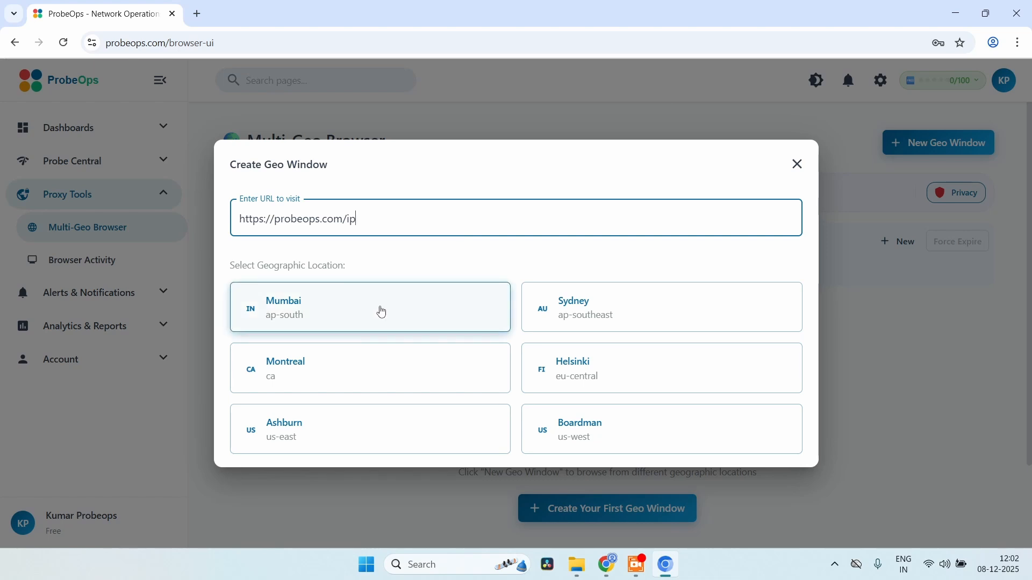
click(364, 377)
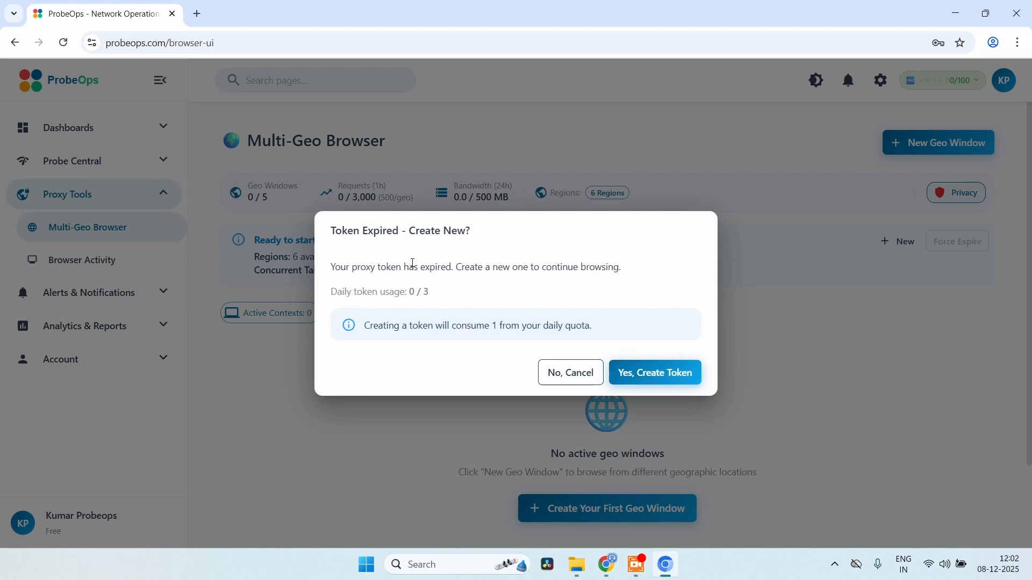
click(670, 375)
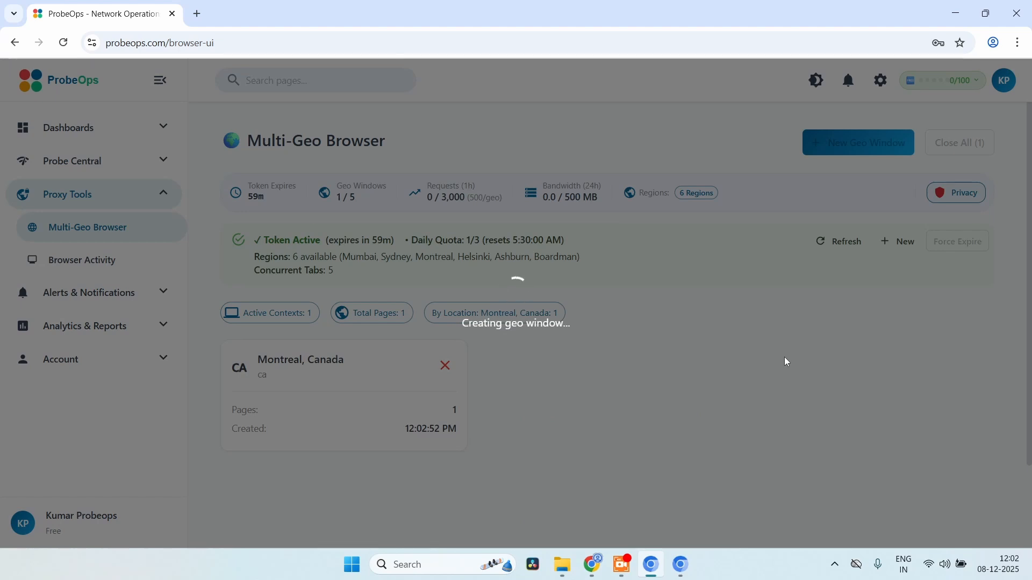
Maximize the Montreal IP lookup to confirm its Quebec address, then minimize it back to the dashboard
click(680, 571)
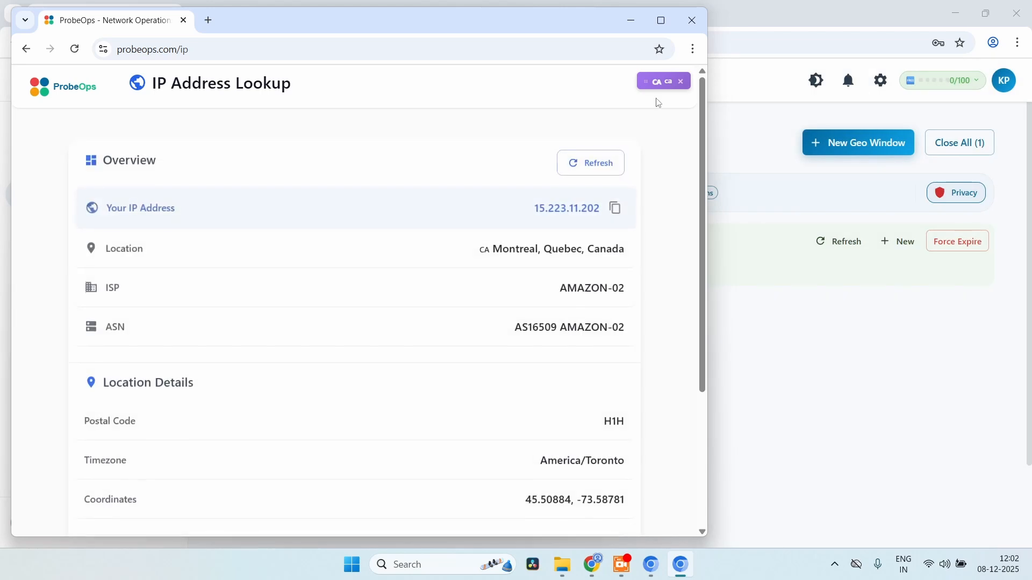
click(662, 25)
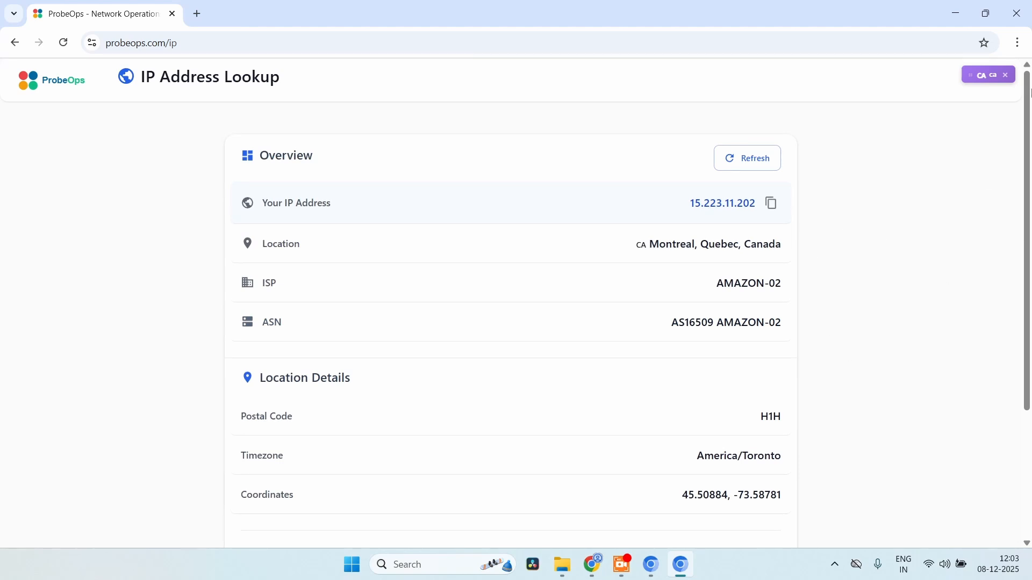
click(955, 13)
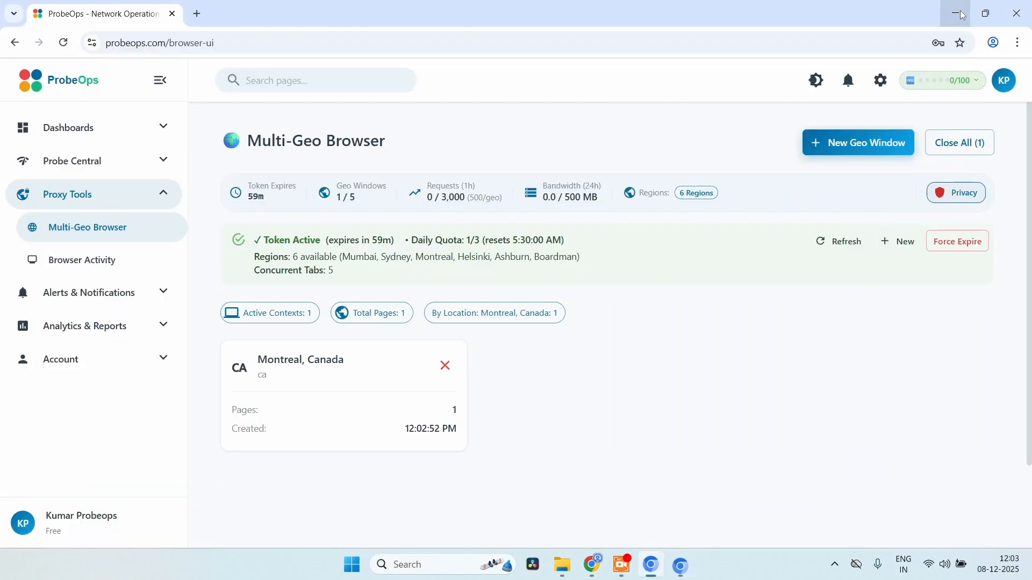
Create a Helsinki geo window and bring its Helsinki, Uusimaa IP lookup forward via taskbar previews
click(854, 150)
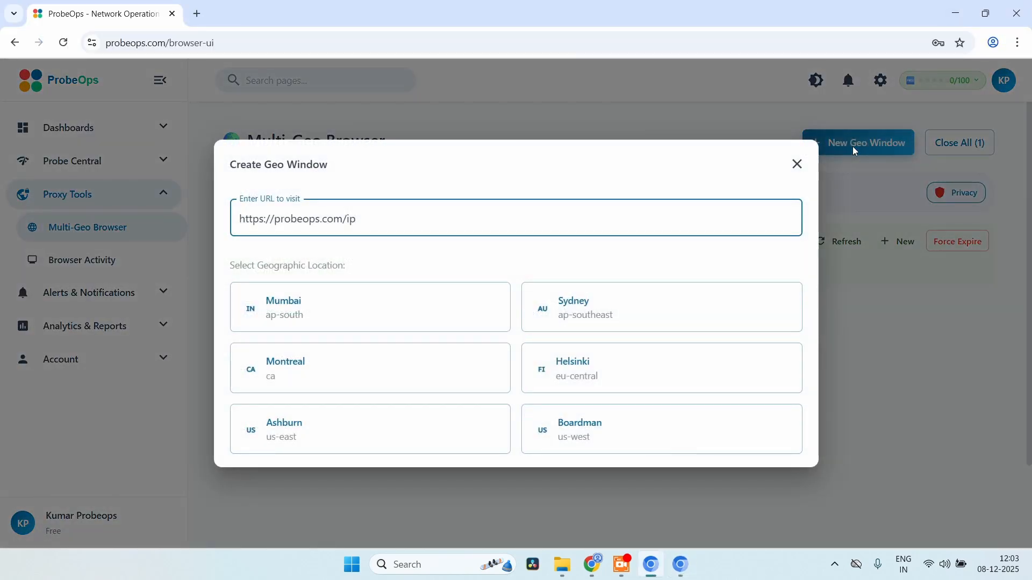
click(616, 376)
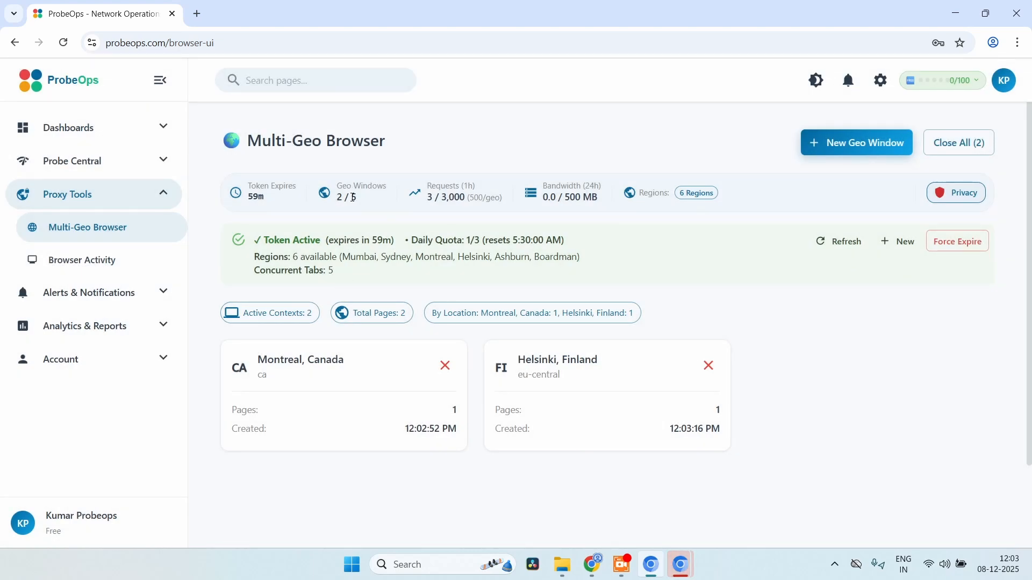
mouse_move(680, 565)
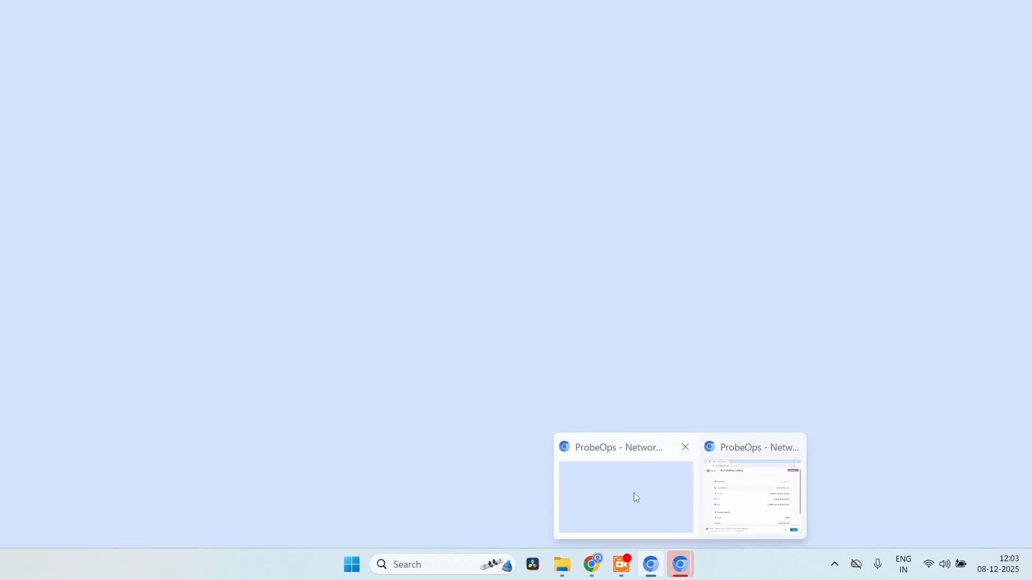
click(633, 492)
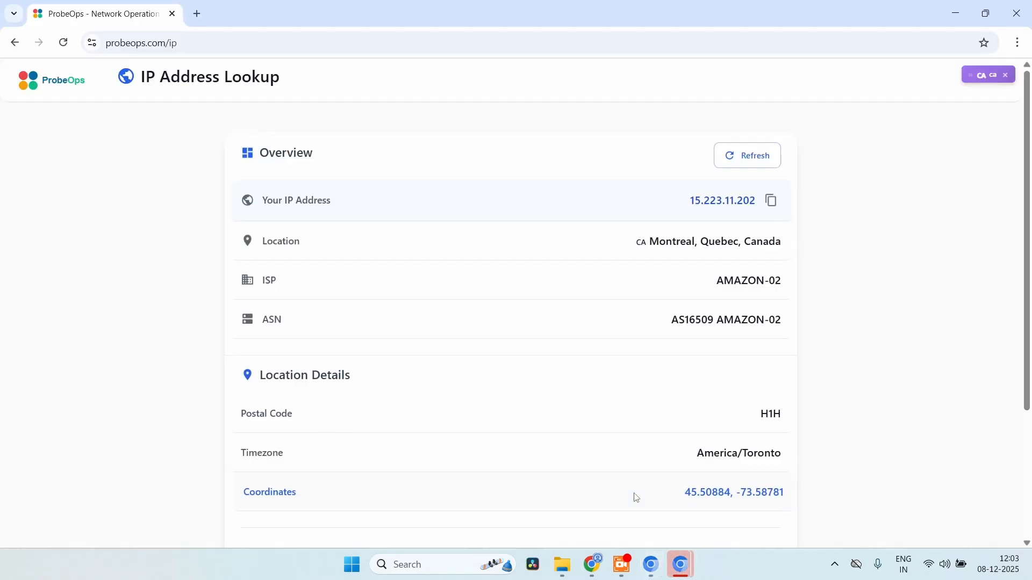
mouse_move(679, 564)
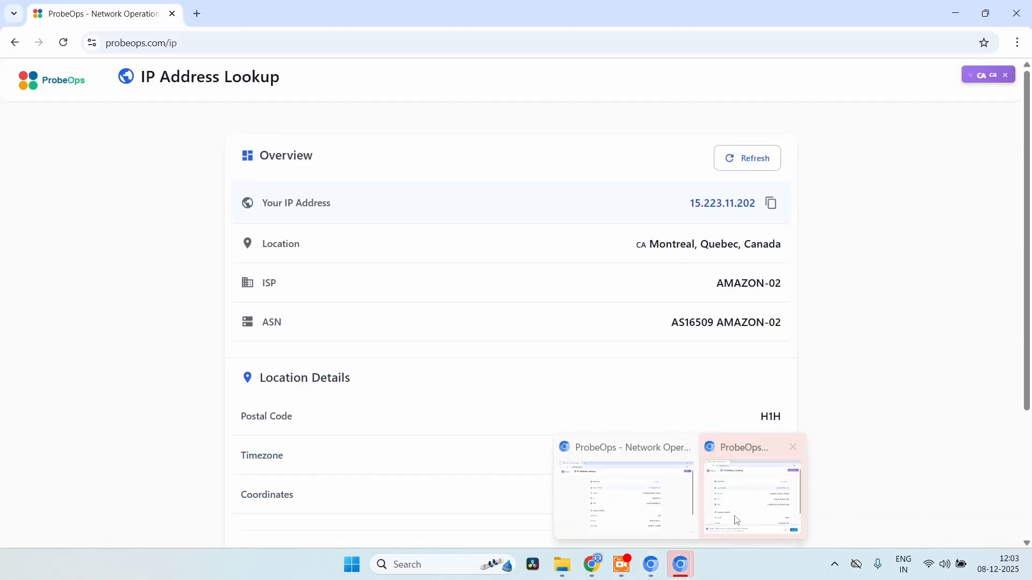
click(736, 508)
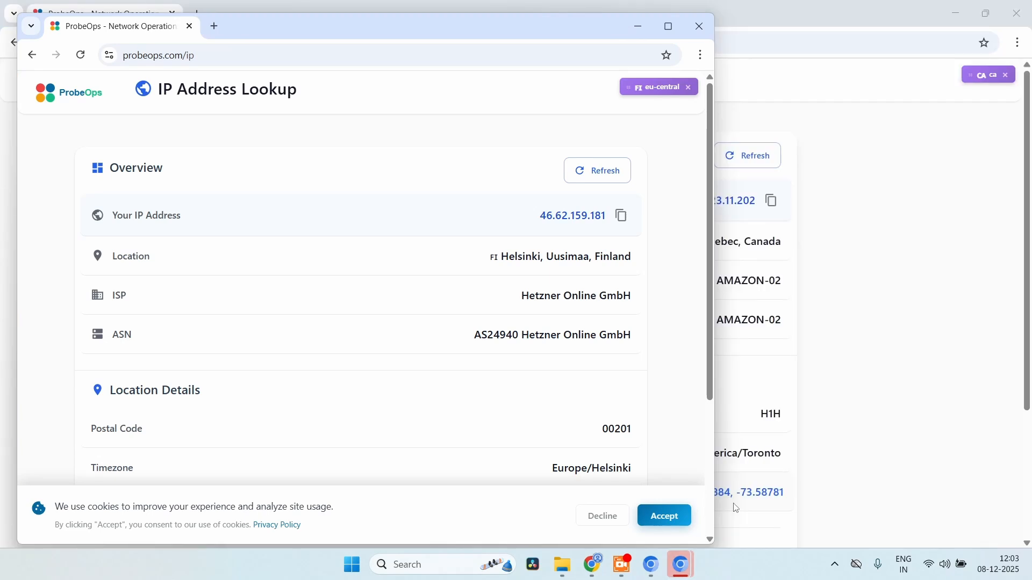
Tile the Montreal lookup on the left half and the Helsinki lookup on the right half
drag(367, 27, 529, 49)
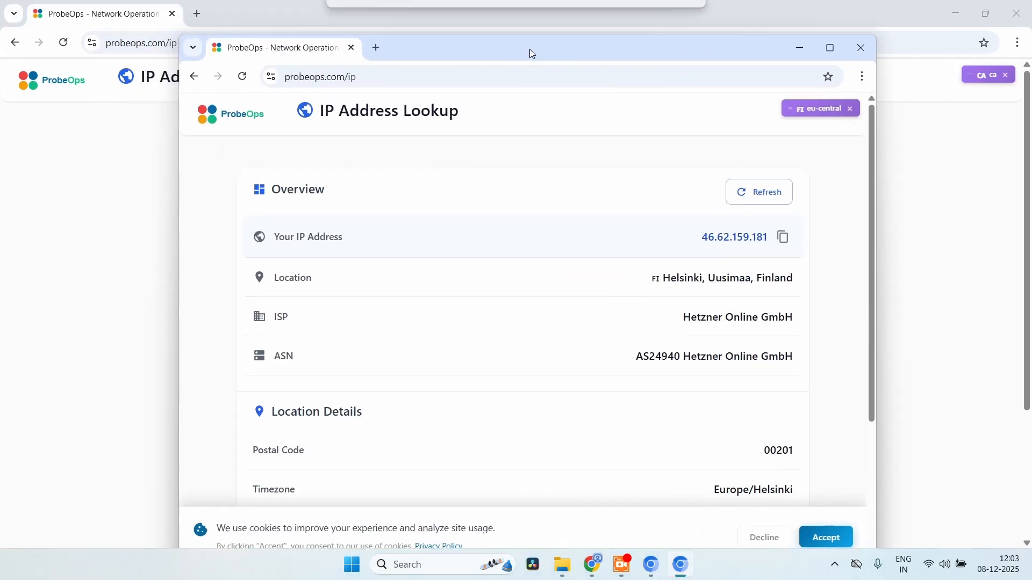
click(986, 21)
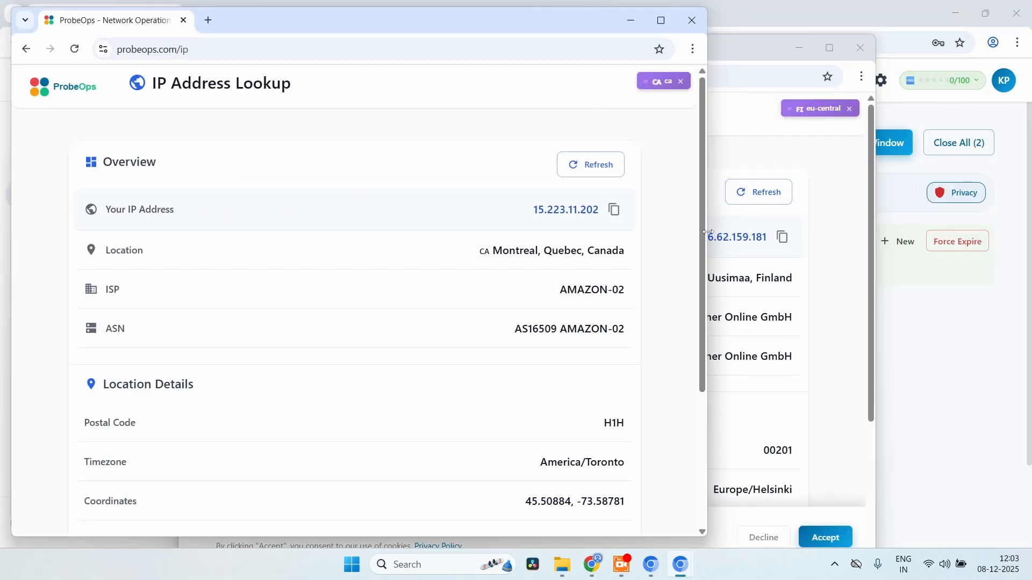
drag(707, 237, 474, 284)
click(641, 53)
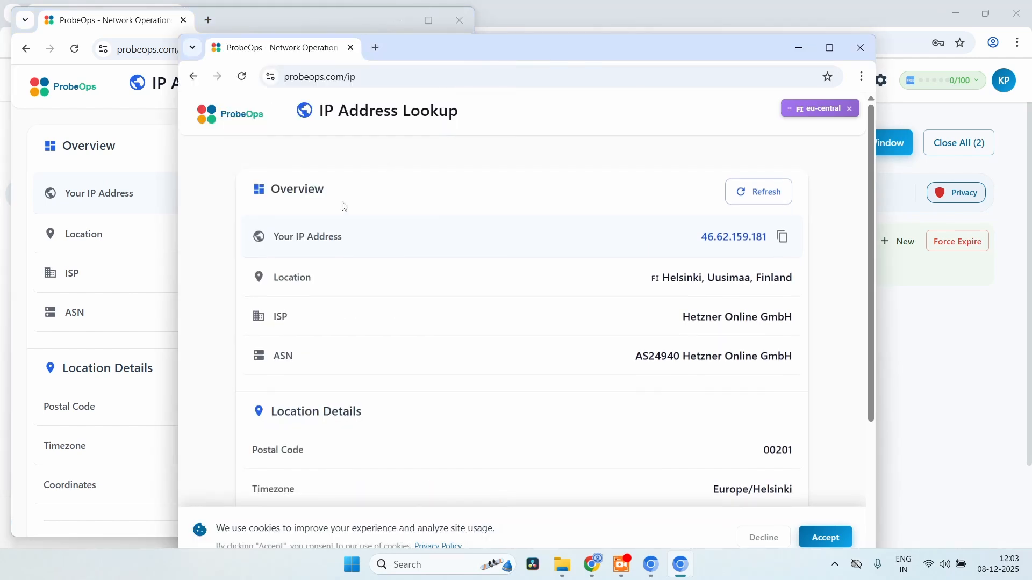
drag(184, 286, 476, 259)
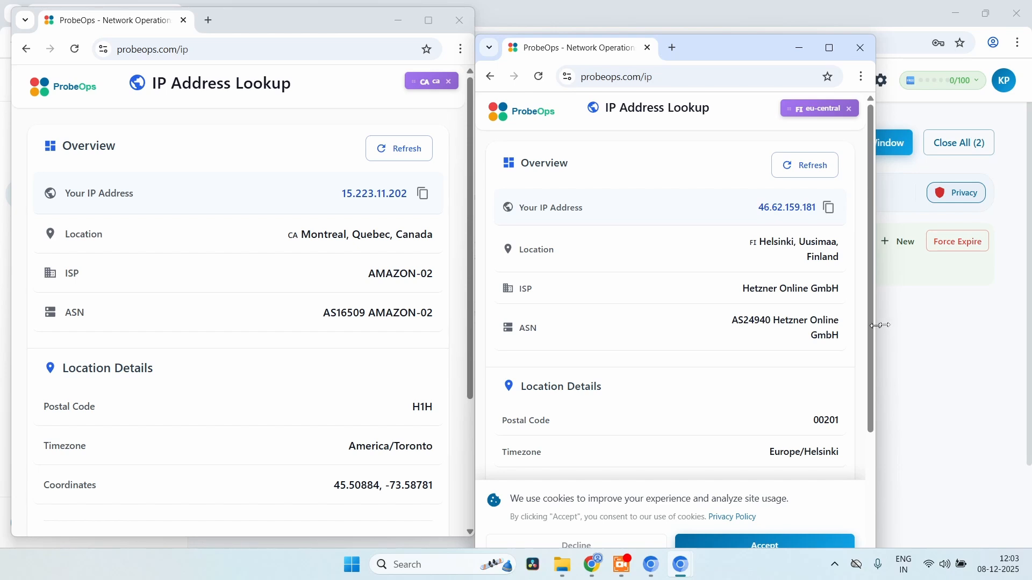
drag(875, 326, 1009, 326)
drag(775, 45, 778, 20)
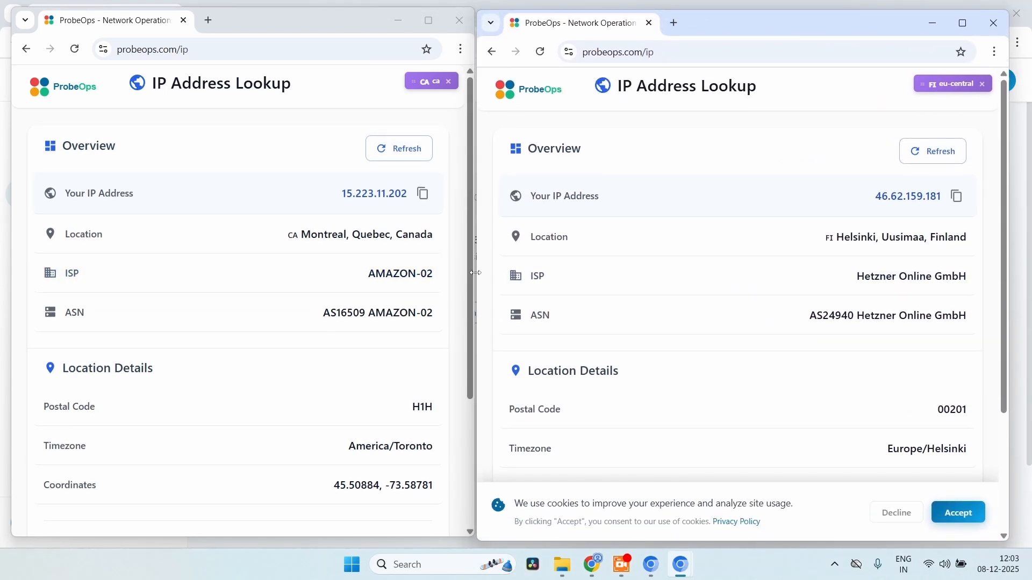
drag(474, 274, 503, 275)
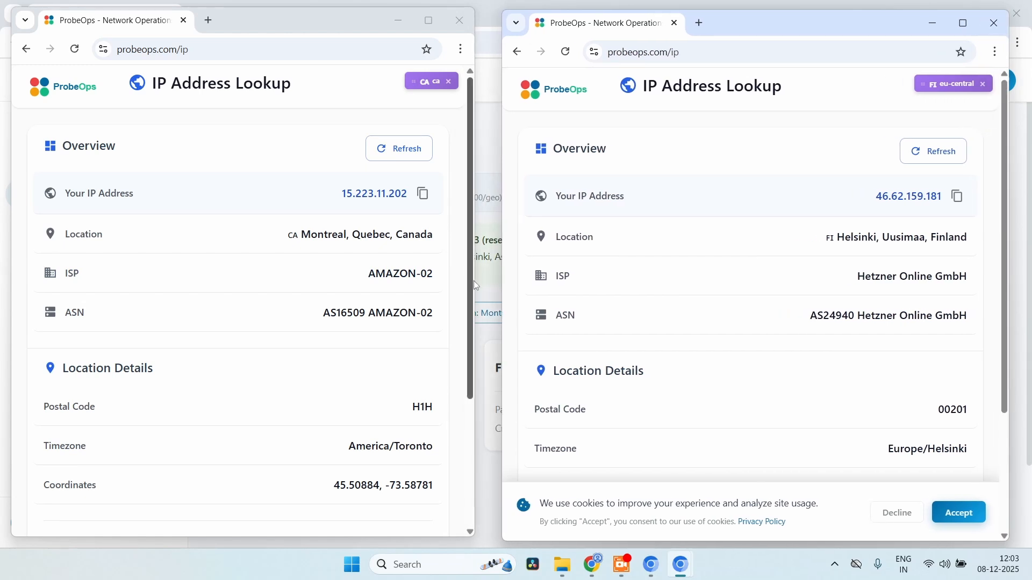
drag(477, 280, 507, 277)
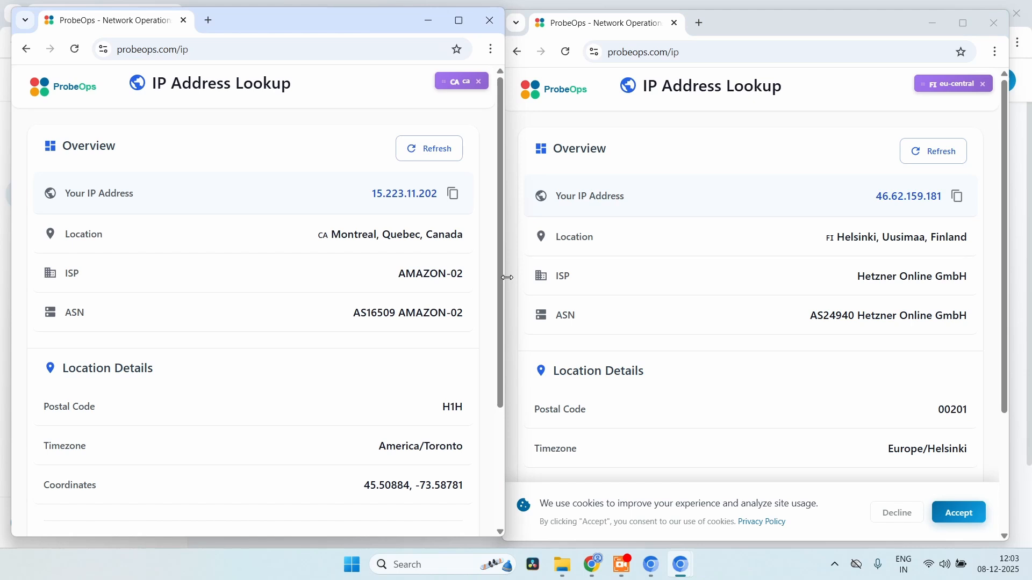
Open google.com in a new tab in both the Montreal and Helsinki windows
click(215, 22)
text(google.com)
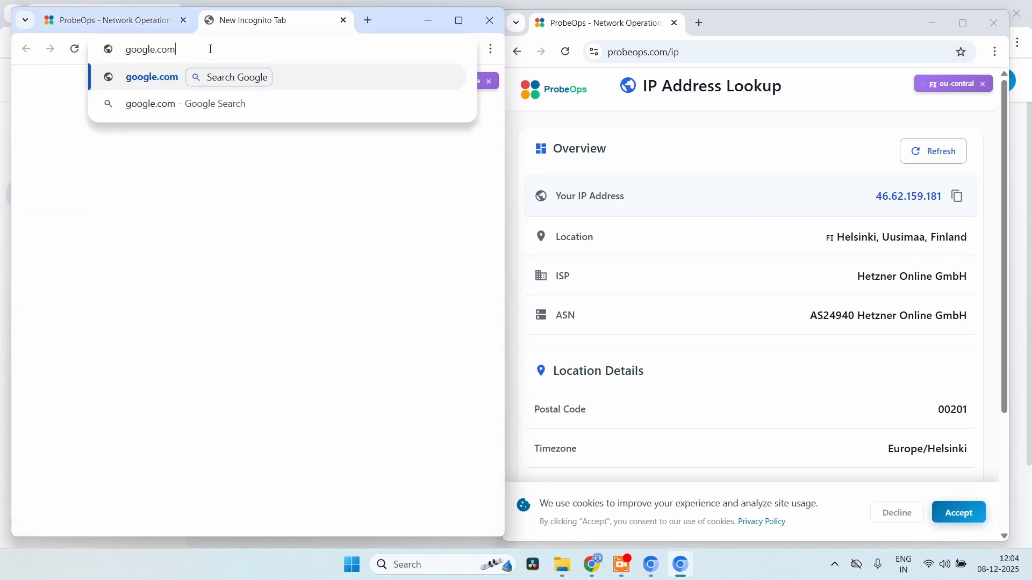
key(Return)
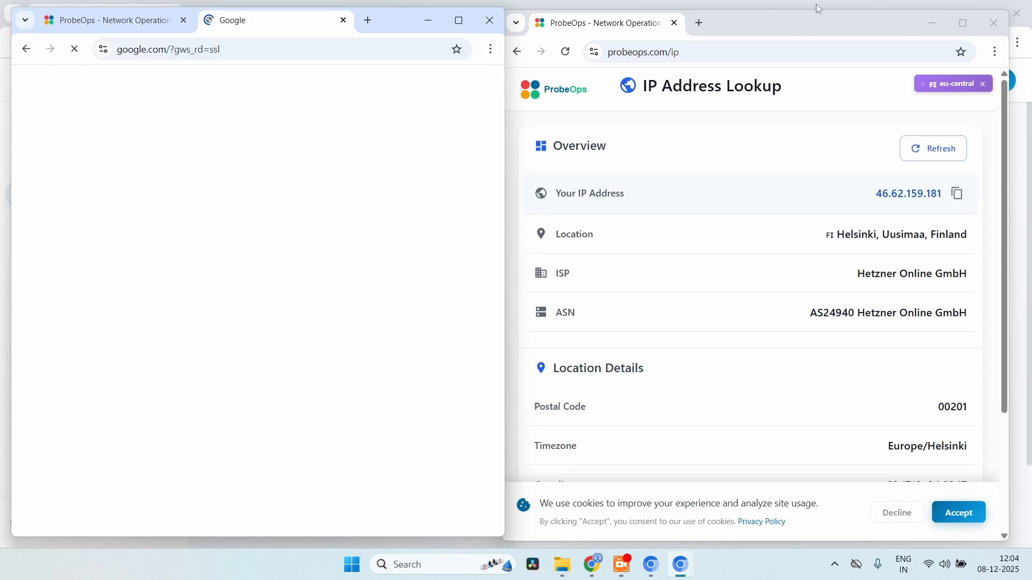
click(699, 23)
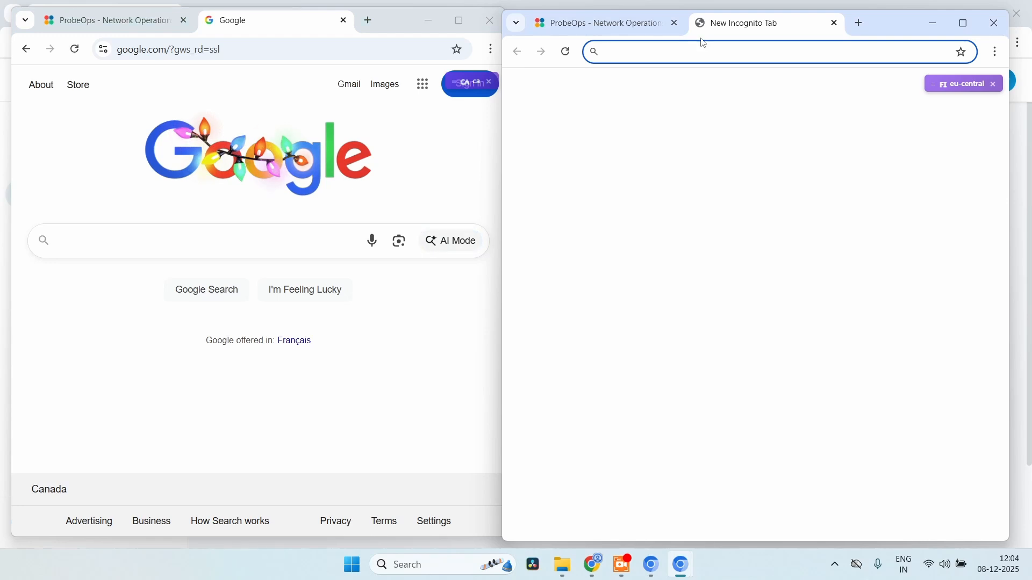
text(google.com)
key(Return)
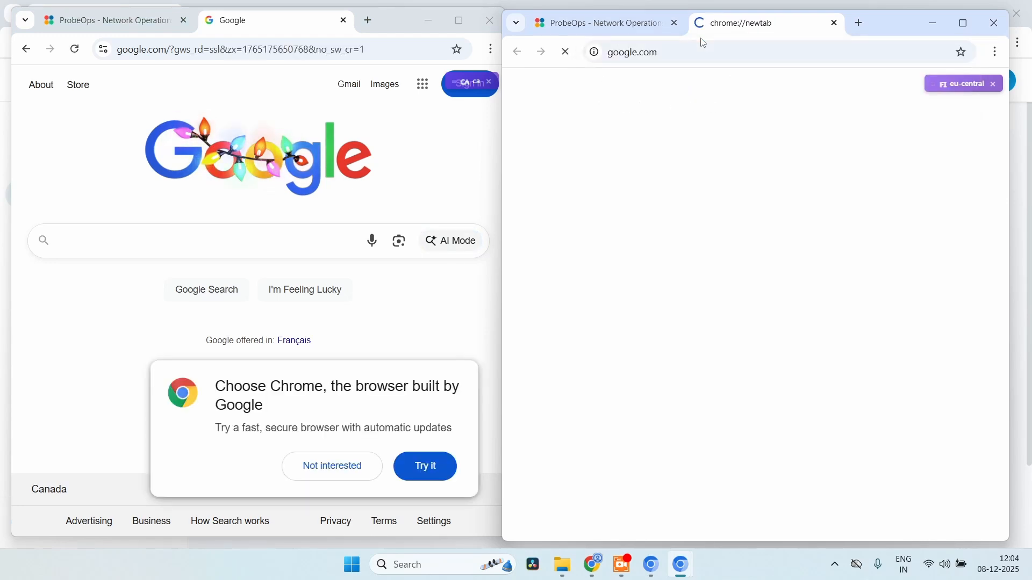
Dismiss the browser prompt and reject all cookies with Hylkää kaikki on Helsinki's Finnish consent page
click(338, 466)
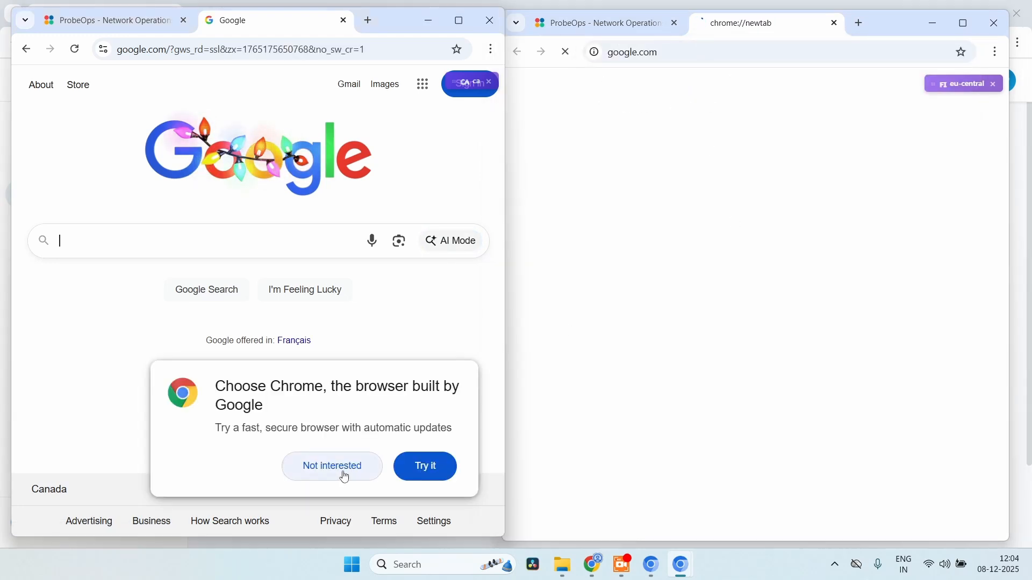
click(841, 379)
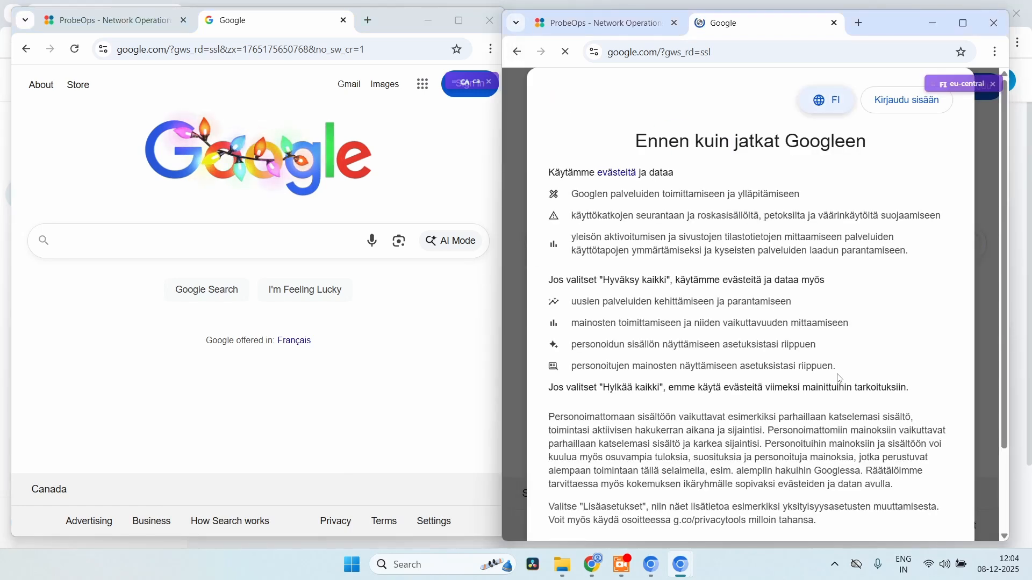
scroll(758, 353, down, 2)
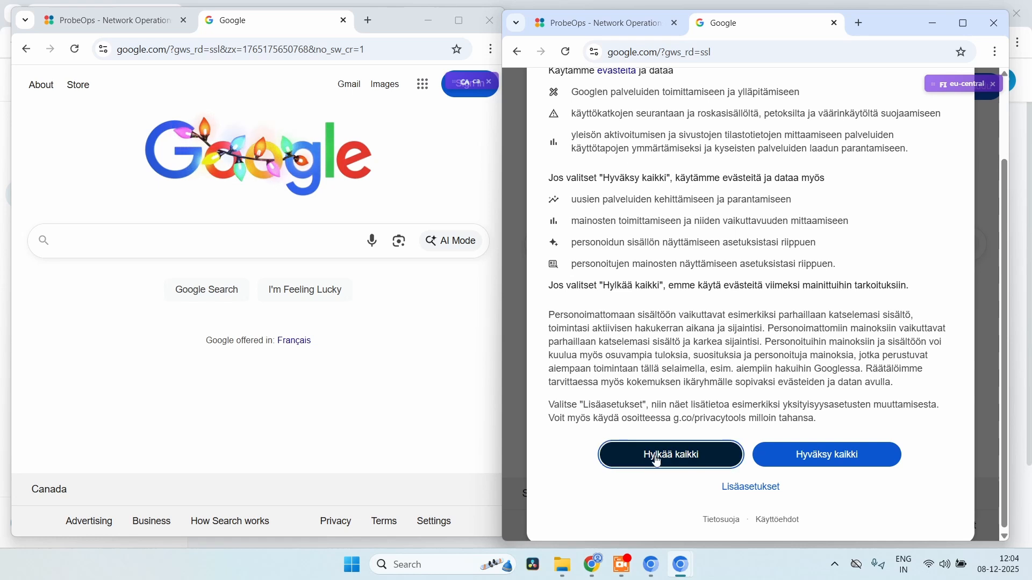
click(657, 456)
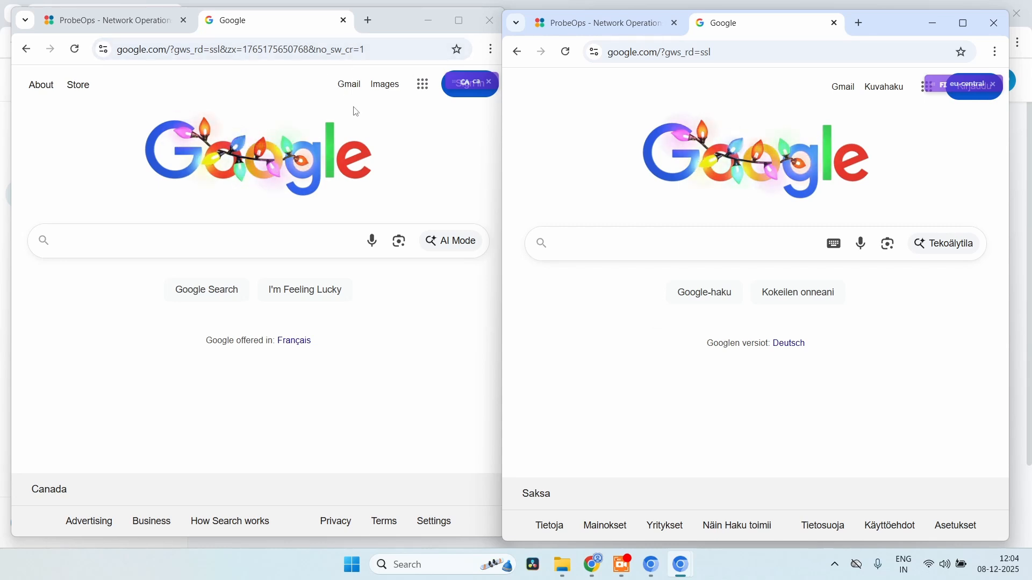
Load browserleaks.com in a new tab of the Montreal window
click(369, 21)
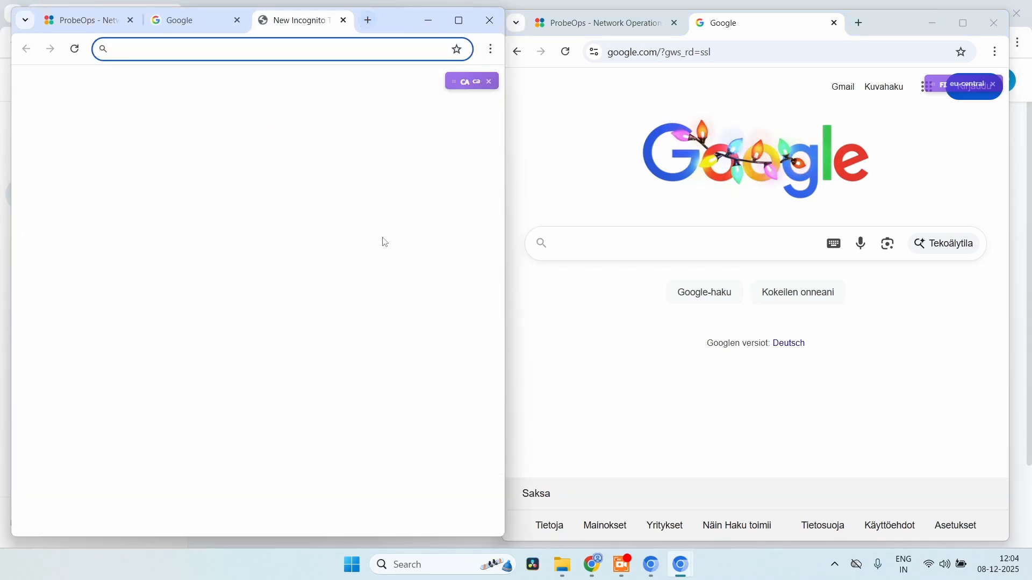
text(bro)
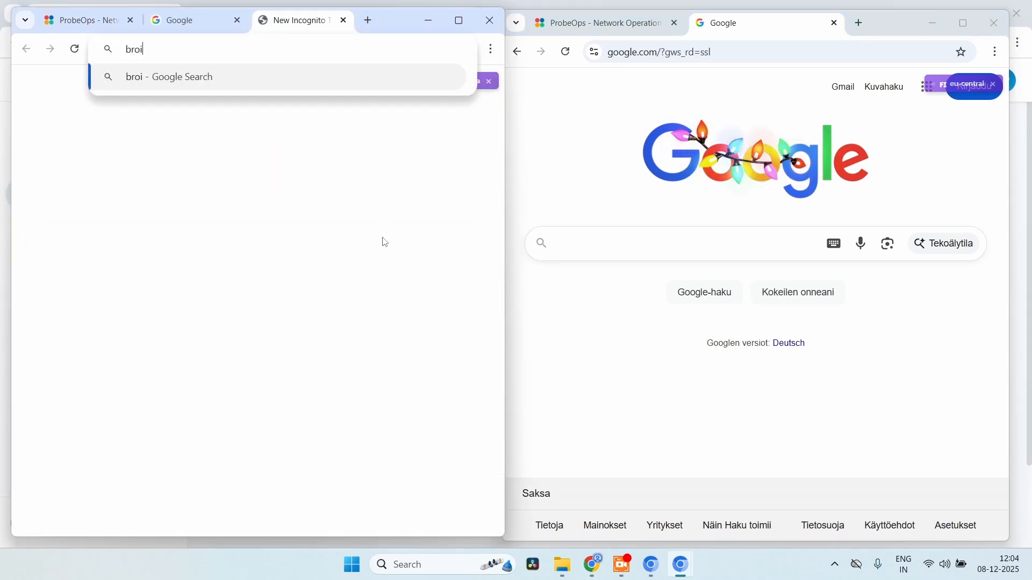
text(wserleaks.com)
key(Return)
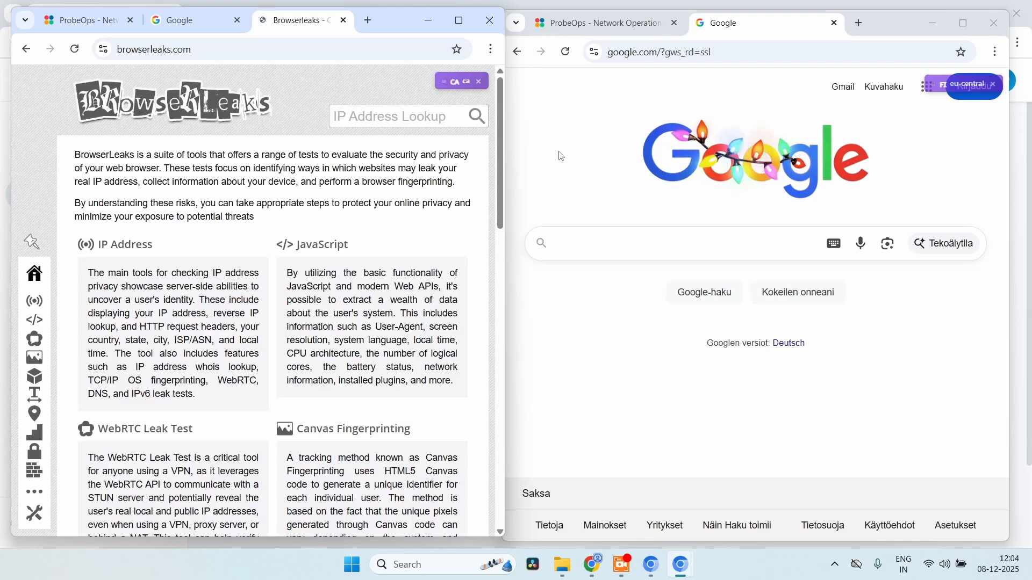
Load browserleaks.com in a new tab of the second, Helsinki window
click(593, 163)
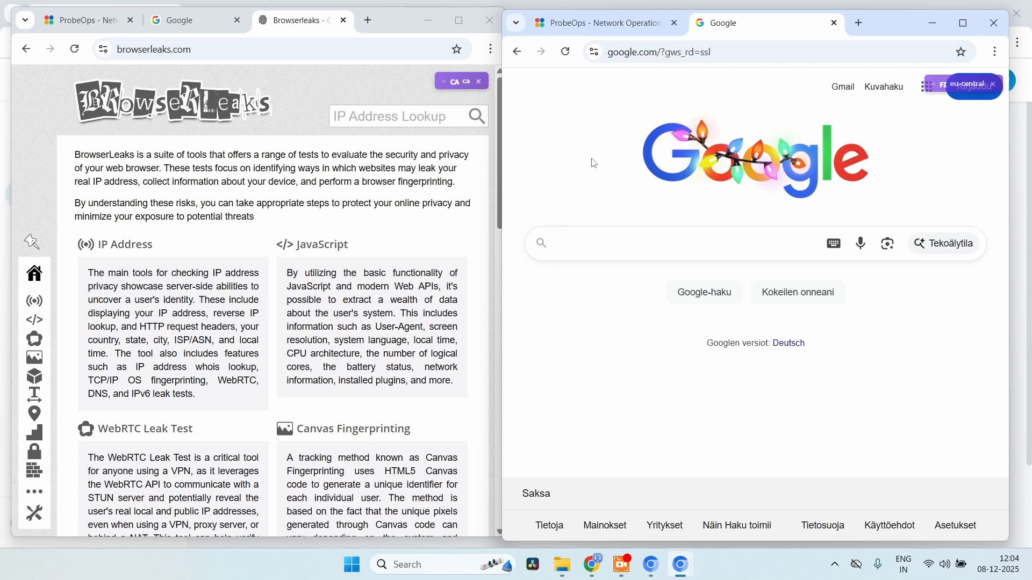
click(860, 23)
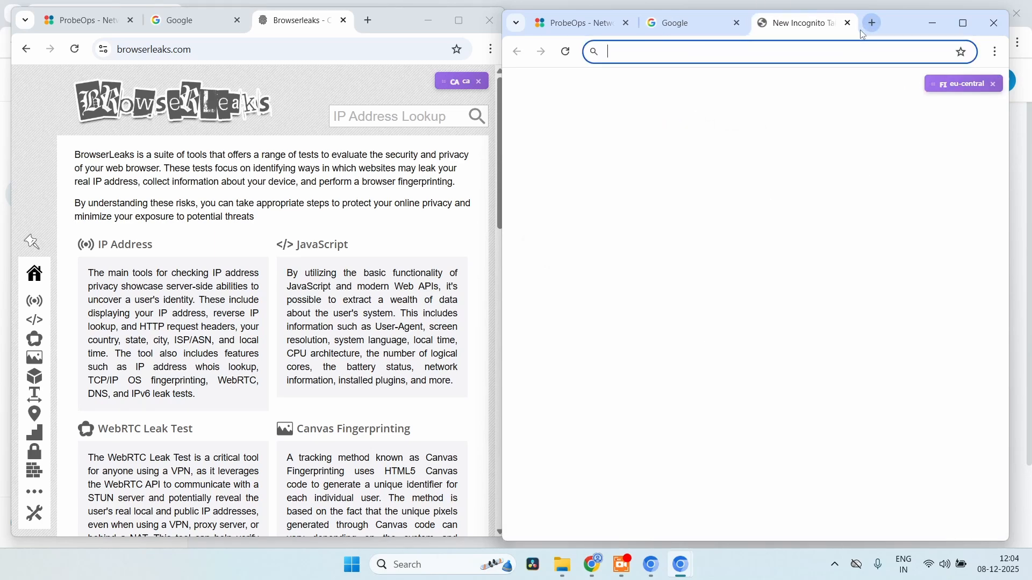
text(bow)
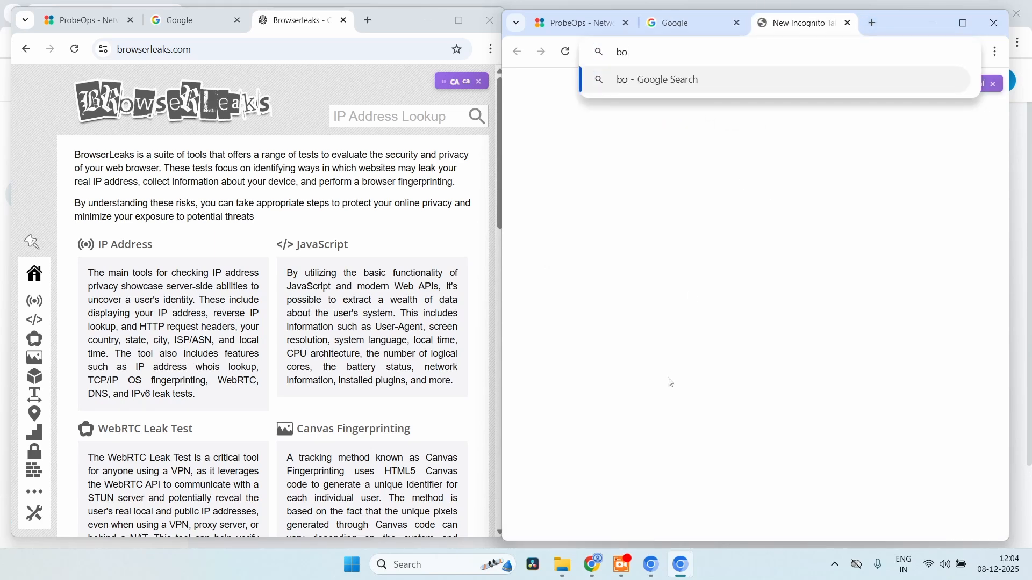
key(BackSpace)
key(BackSpace)
text(rows)
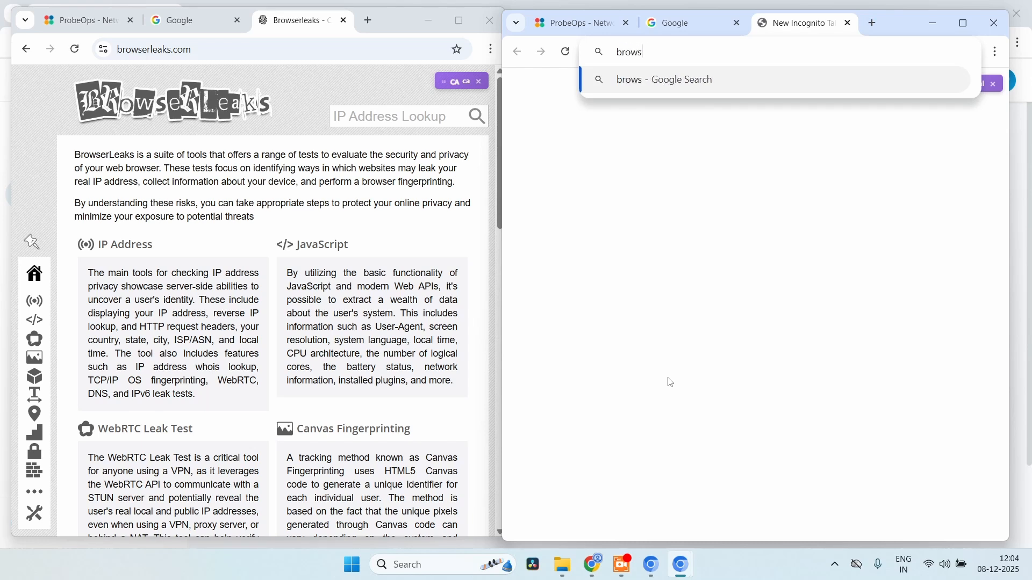
text(erleaks.com)
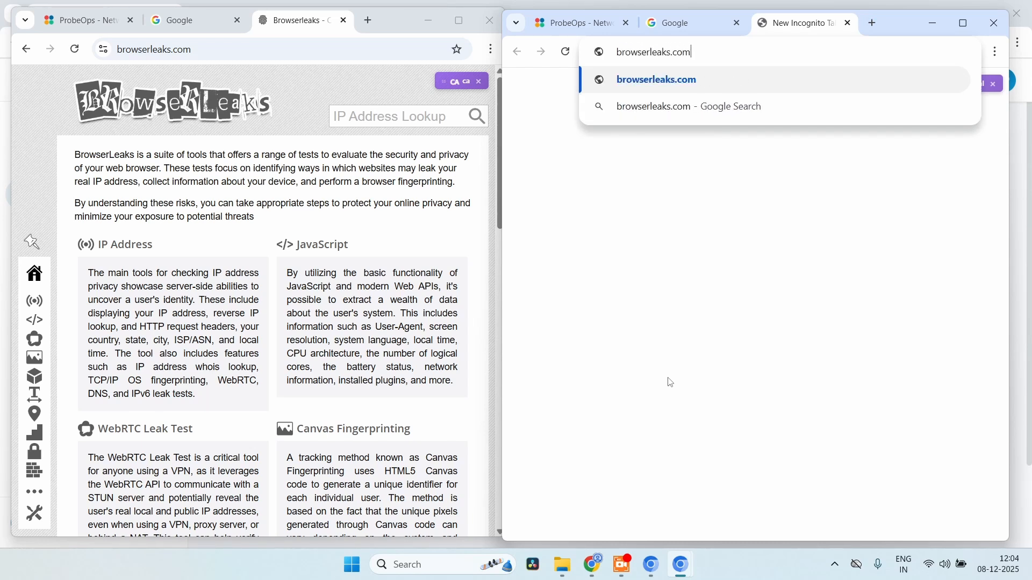
key(Return)
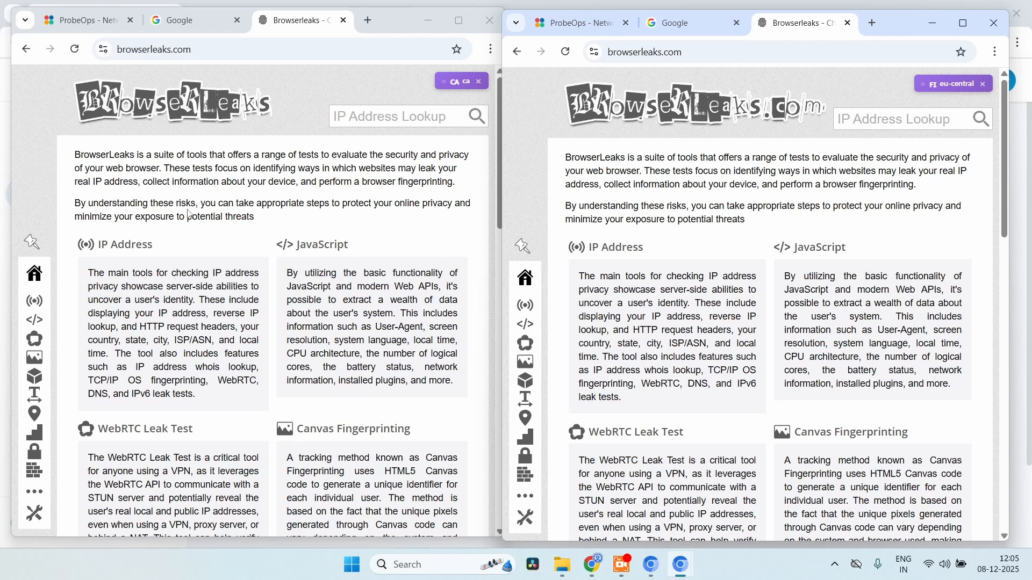
Open the IP Address test in a new tab in both browser windows
right_click(135, 245)
click(160, 262)
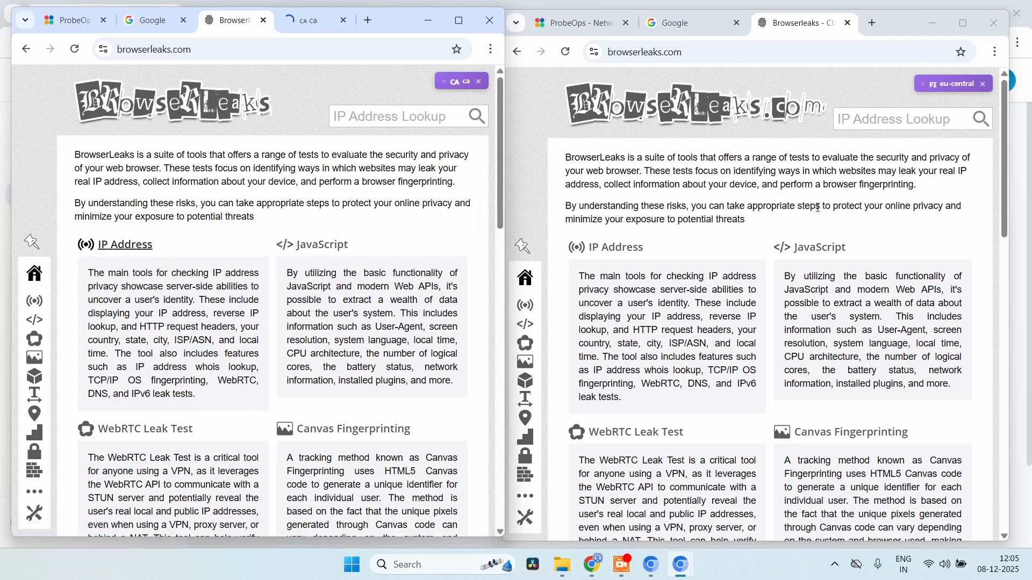
right_click(611, 250)
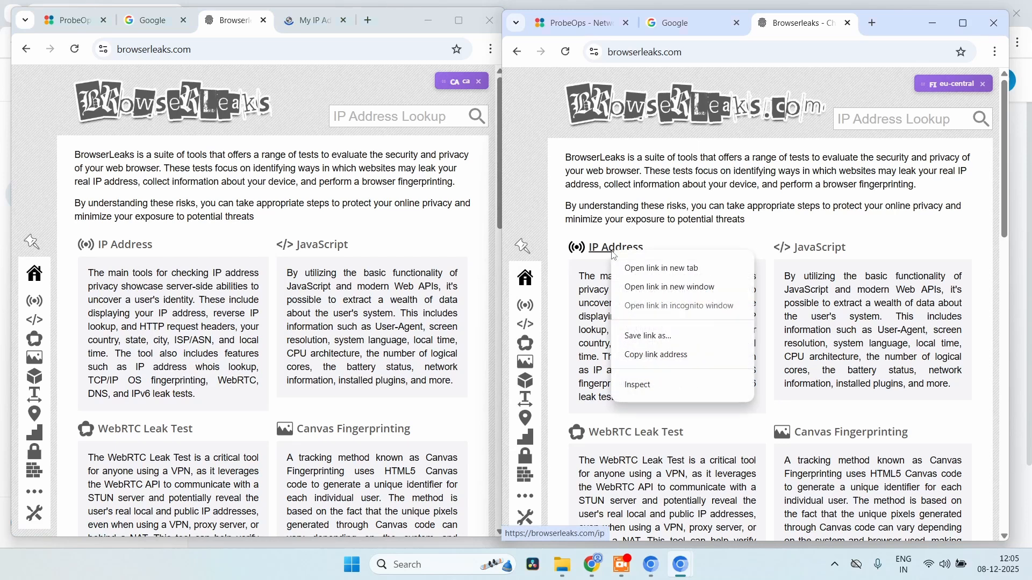
click(638, 274)
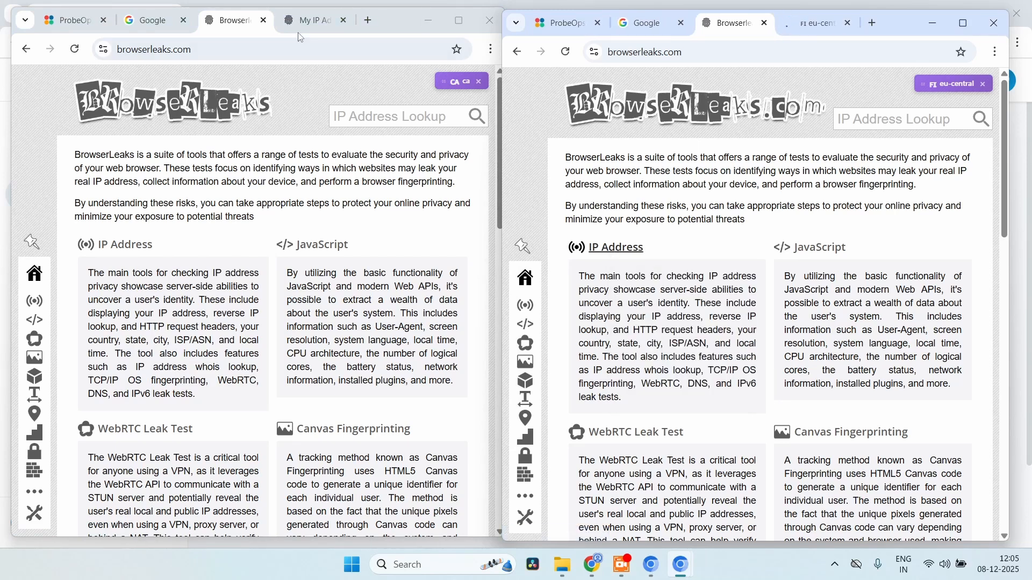
Run the DNS leak test on the IP report for Montreal and Helsinki
click(304, 24)
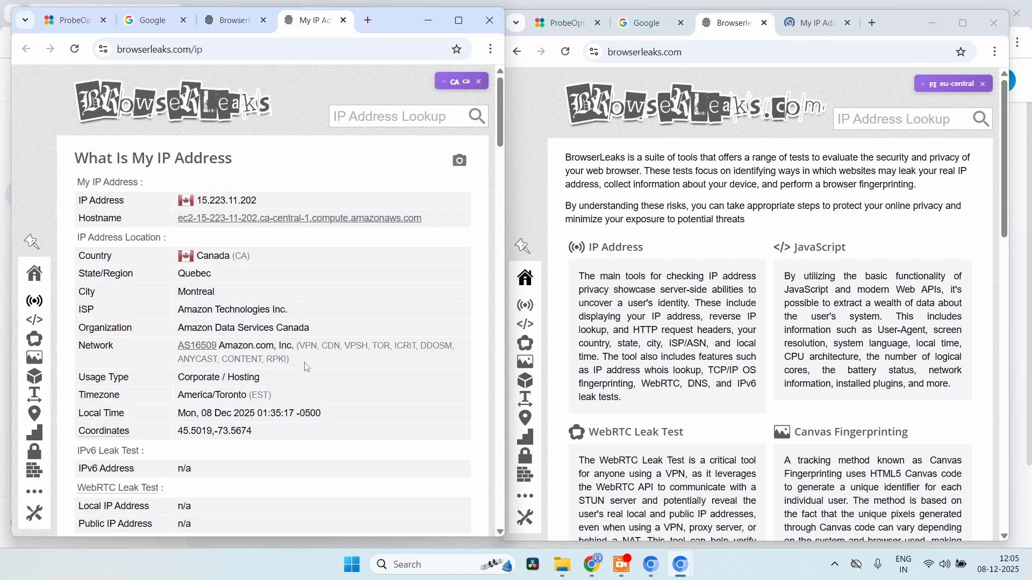
scroll(306, 367, down, 1)
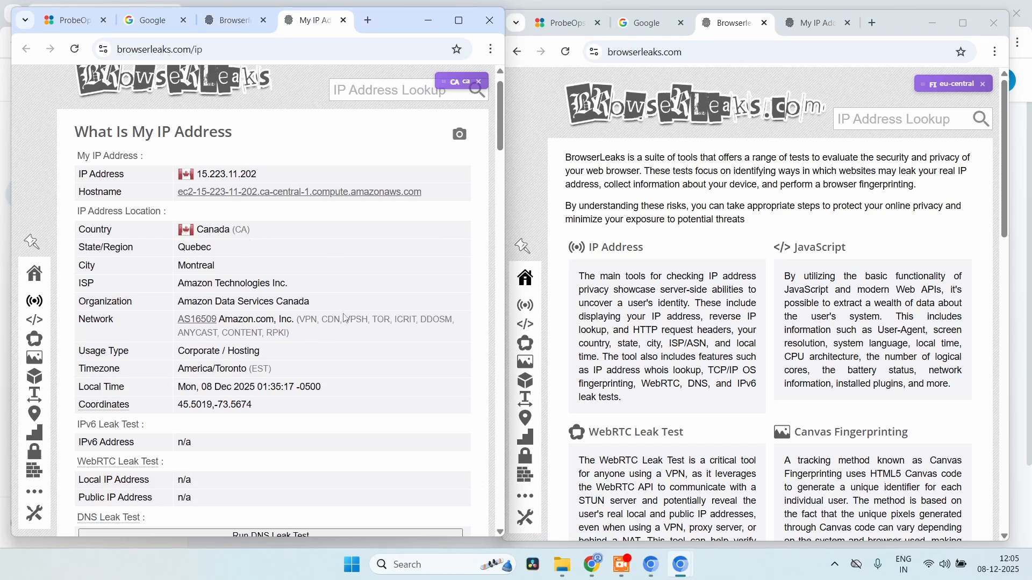
scroll(346, 318, down, 5)
click(301, 301)
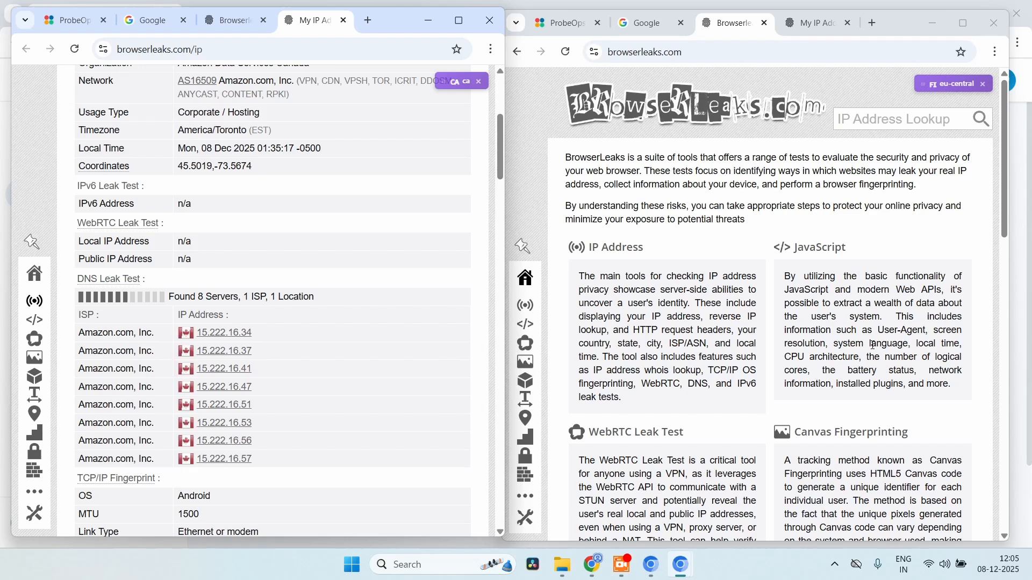
click(815, 32)
scroll(819, 327, down, 3)
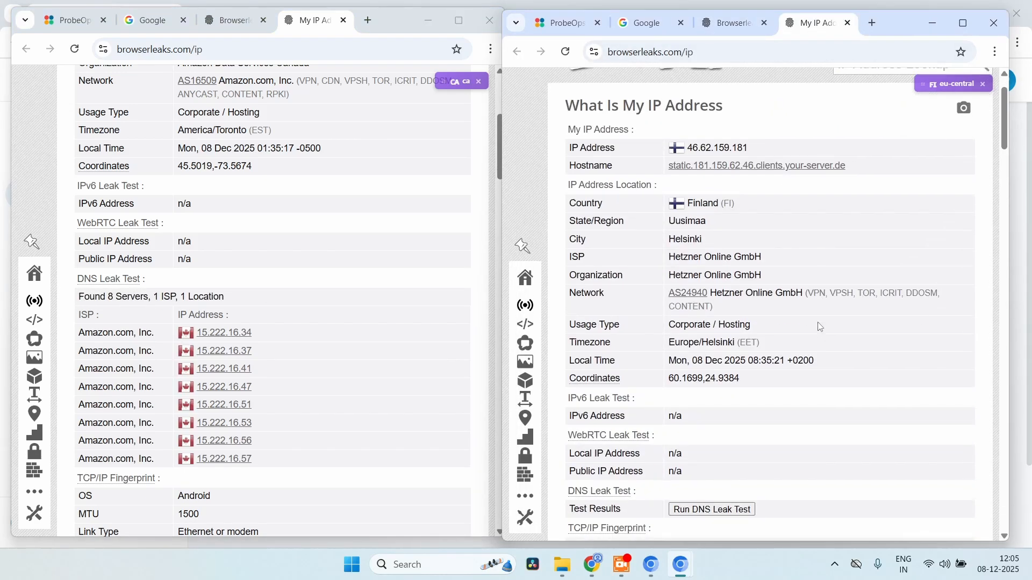
scroll(820, 327, down, 5)
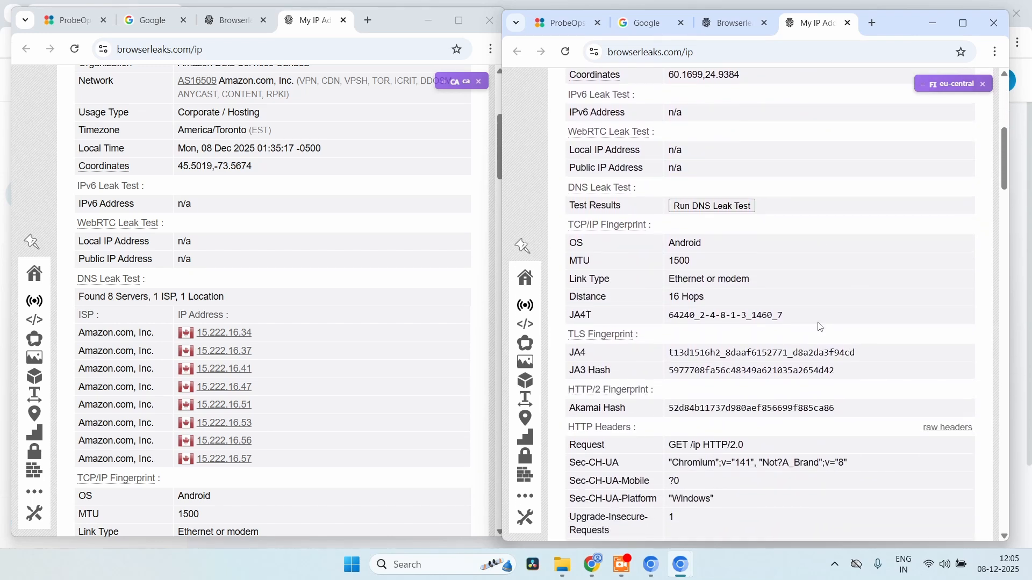
click(725, 213)
Highlight the America/Toronto (EST) and Europe/Helsinki (EET) timezone values
scroll(853, 350, up, 2)
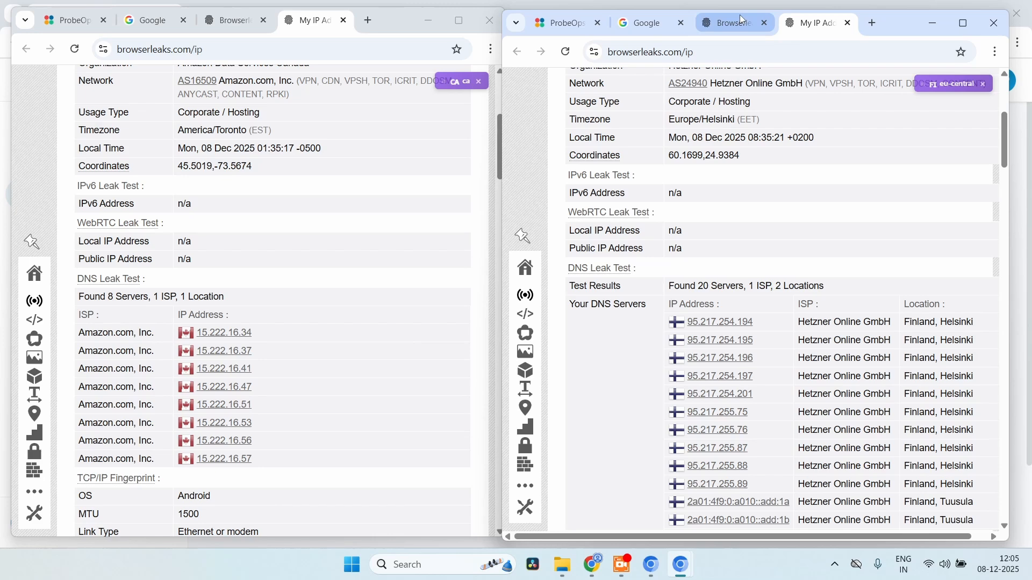
scroll(340, 278, up, 1)
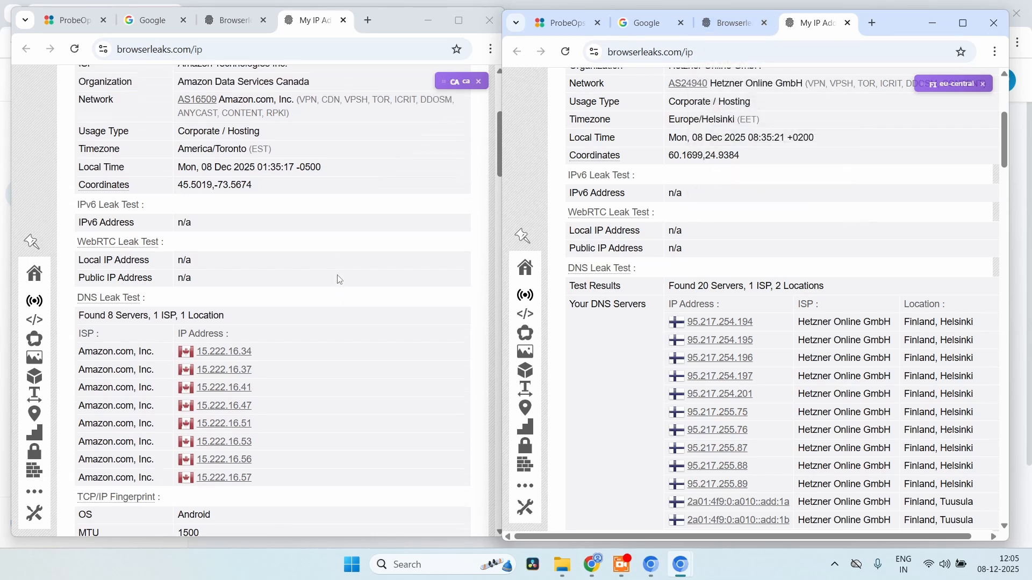
drag(173, 163, 288, 160)
scroll(421, 188, up, 2)
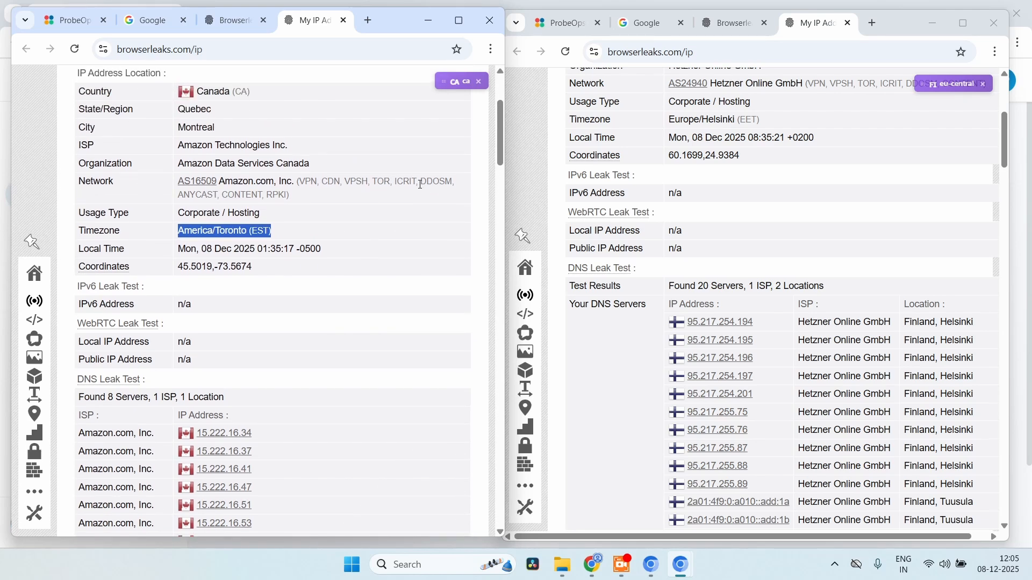
scroll(370, 300, up, 1)
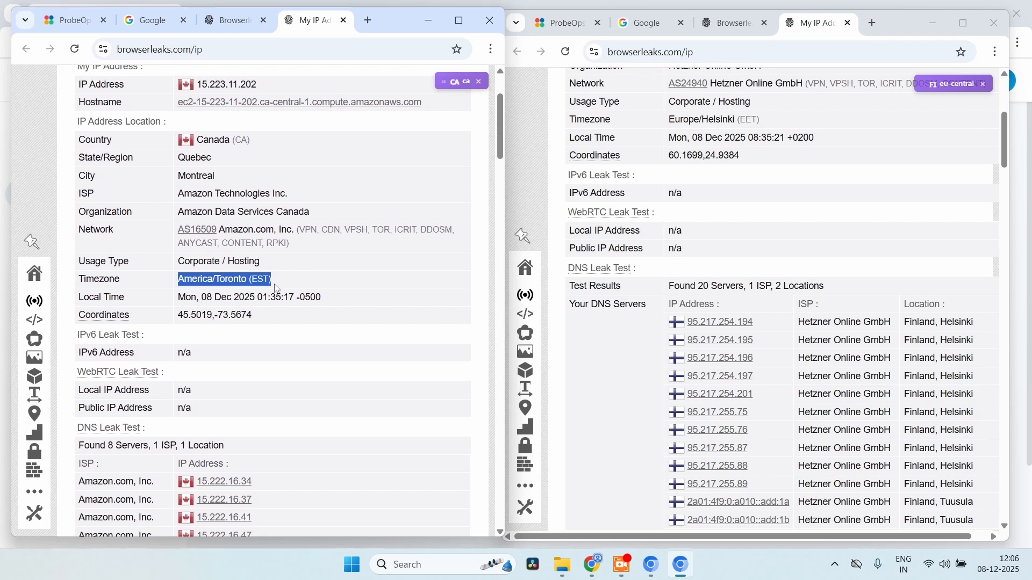
scroll(828, 246, up, 3)
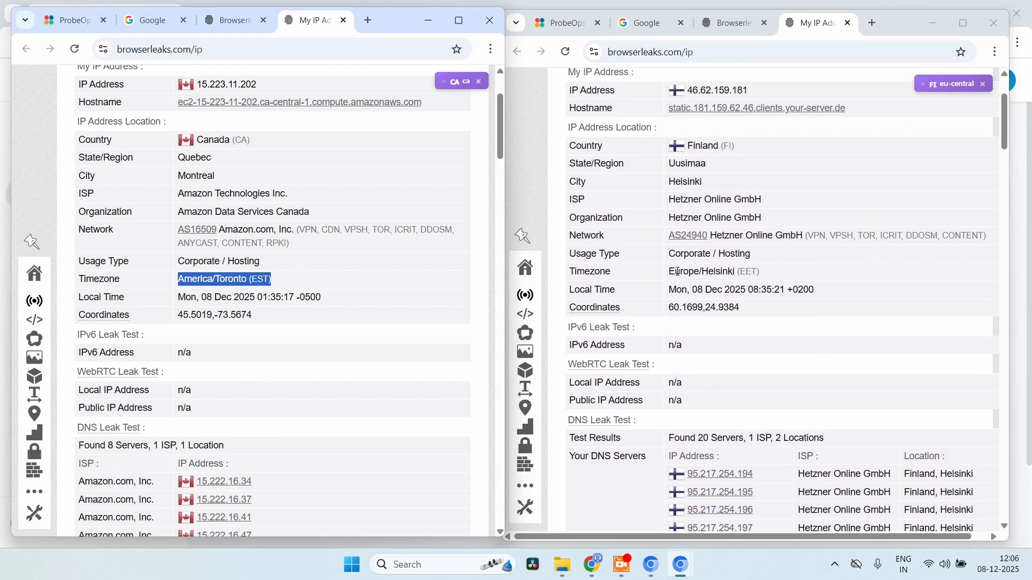
drag(672, 276, 795, 273)
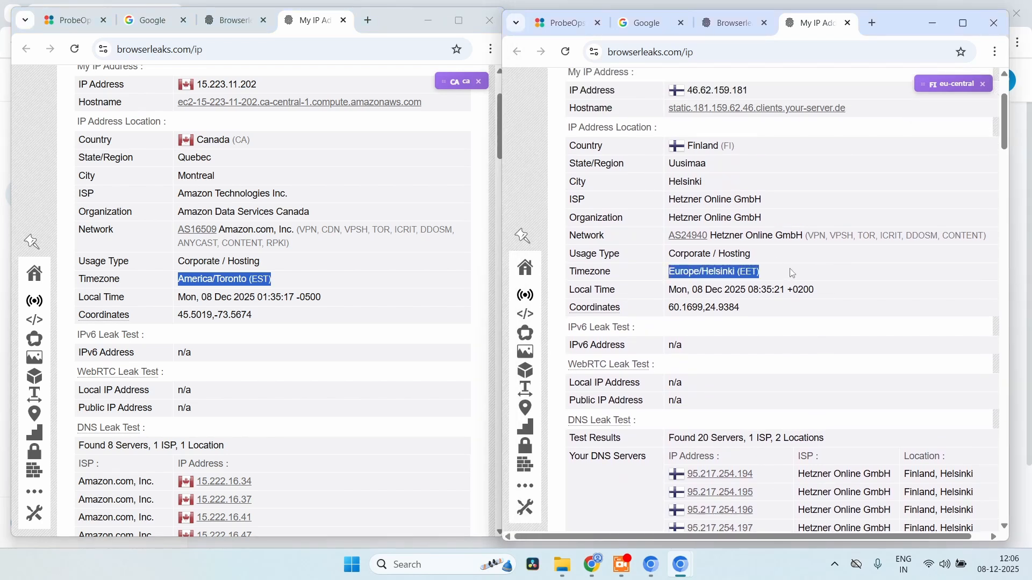
scroll(792, 273, up, 2)
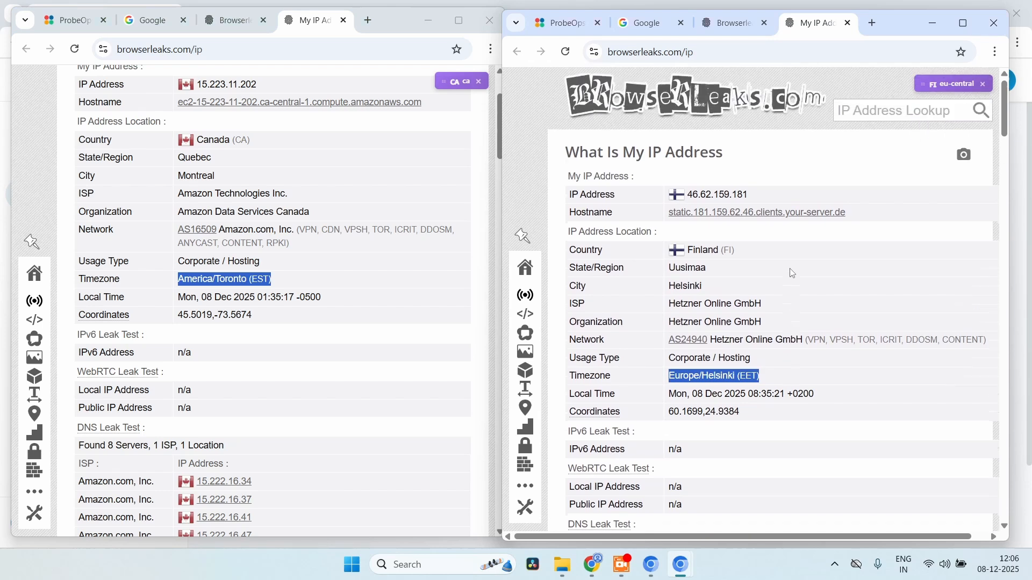
scroll(308, 311, up, 1)
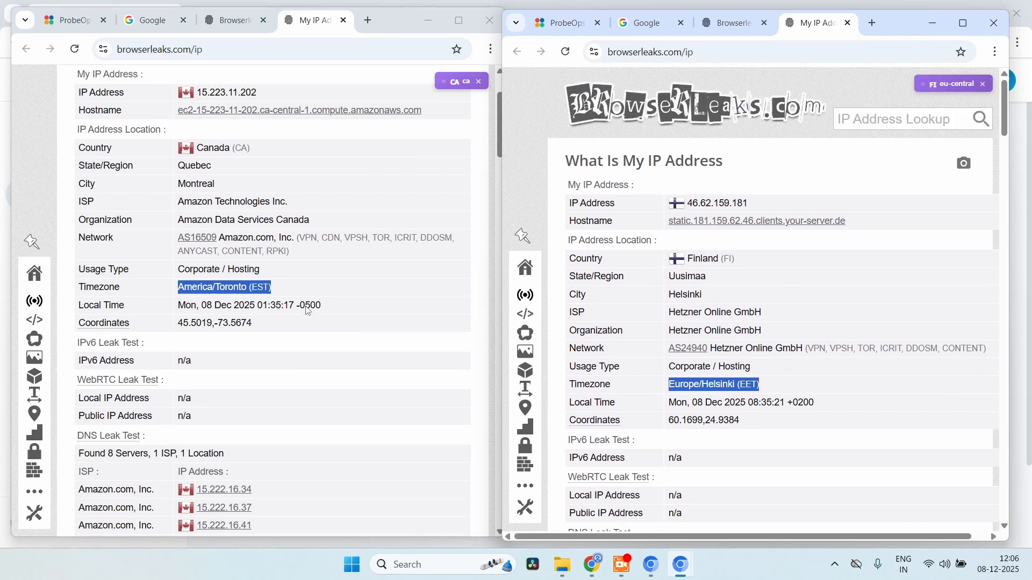
scroll(308, 306, up, 1)
scroll(307, 306, up, 2)
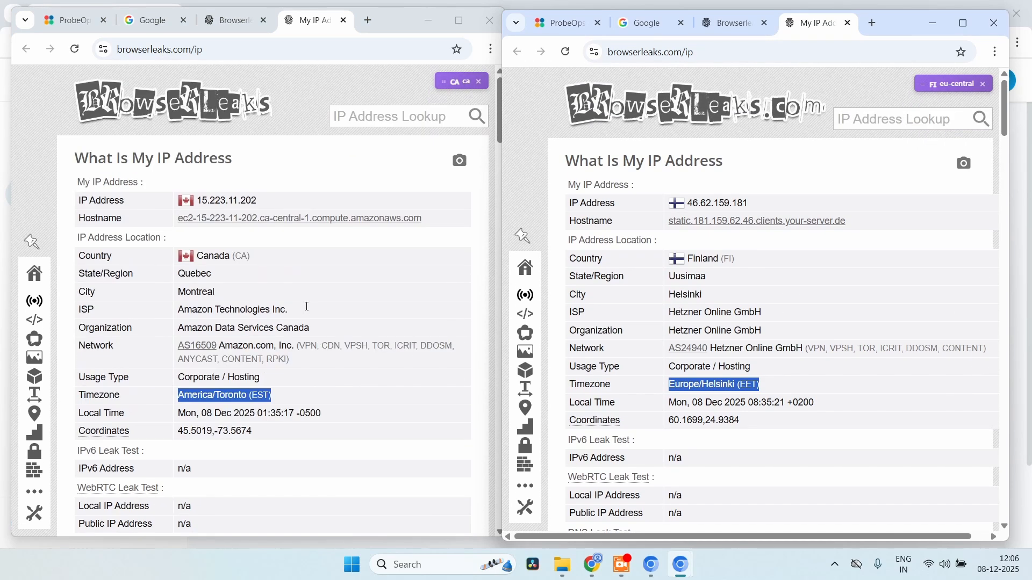
Open the BrowserLeaks JavaScript test in a new tab in both windows
click(232, 21)
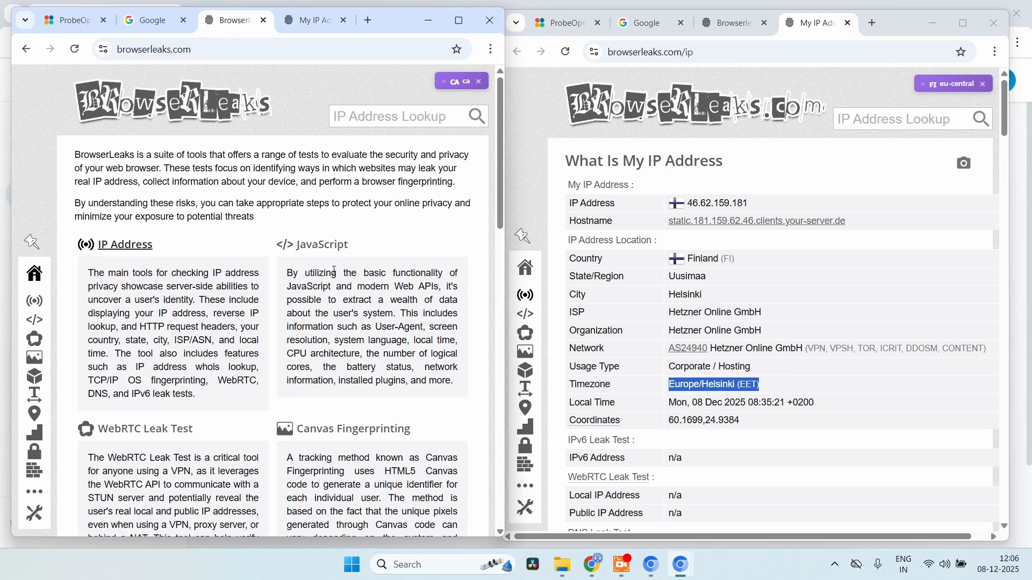
right_click(304, 246)
click(328, 255)
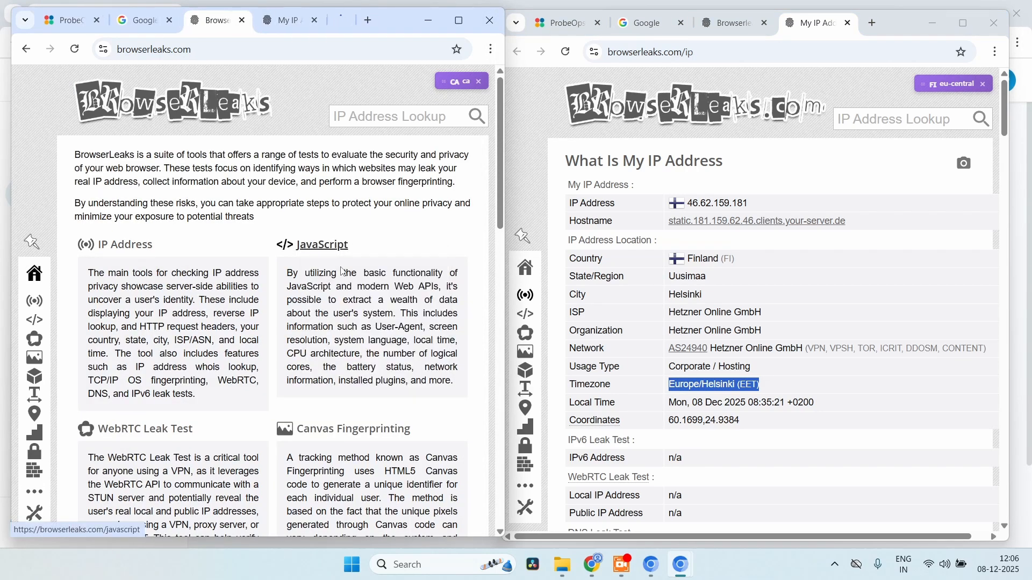
click(733, 21)
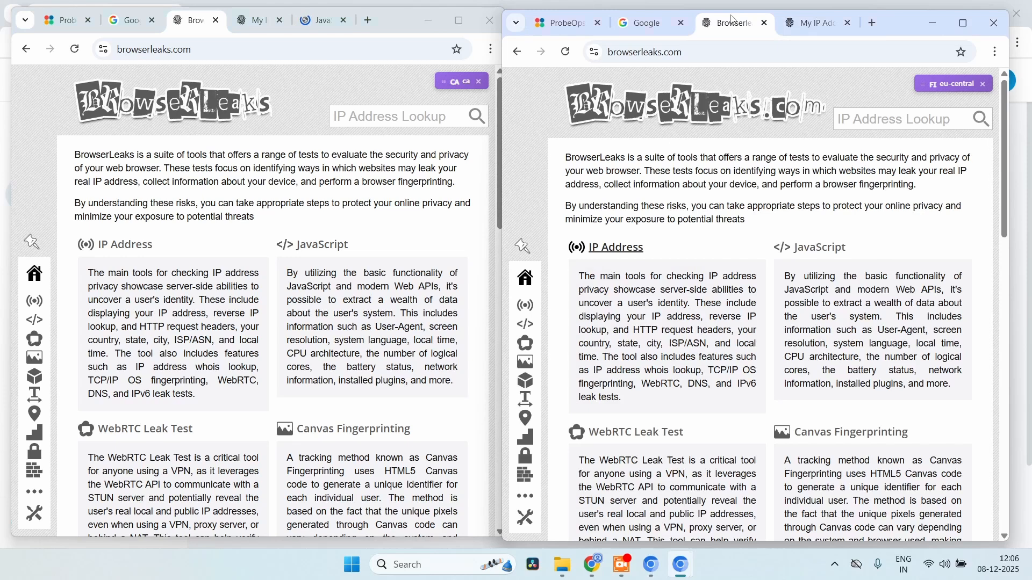
right_click(815, 248)
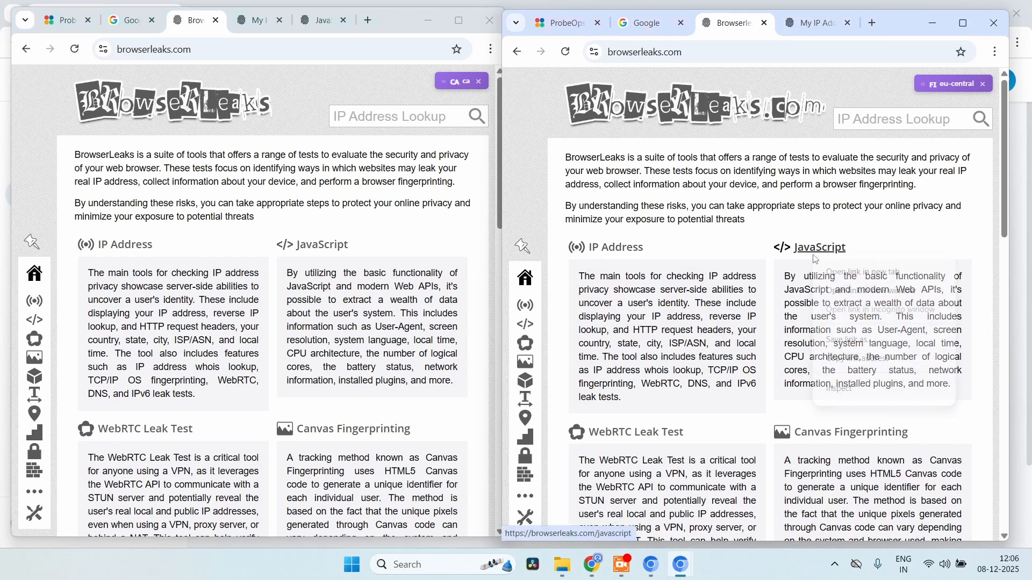
click(828, 271)
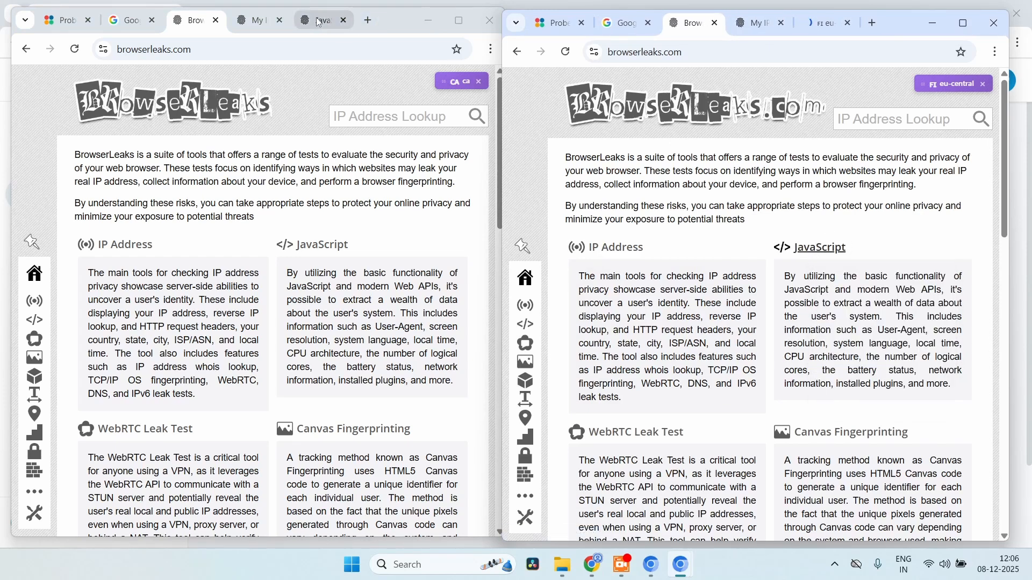
click(319, 22)
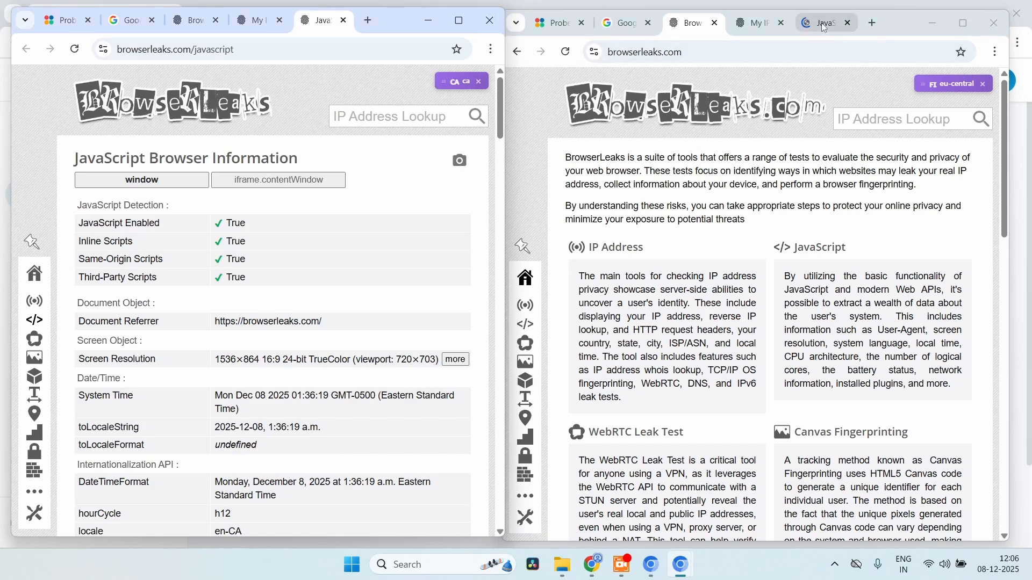
click(824, 23)
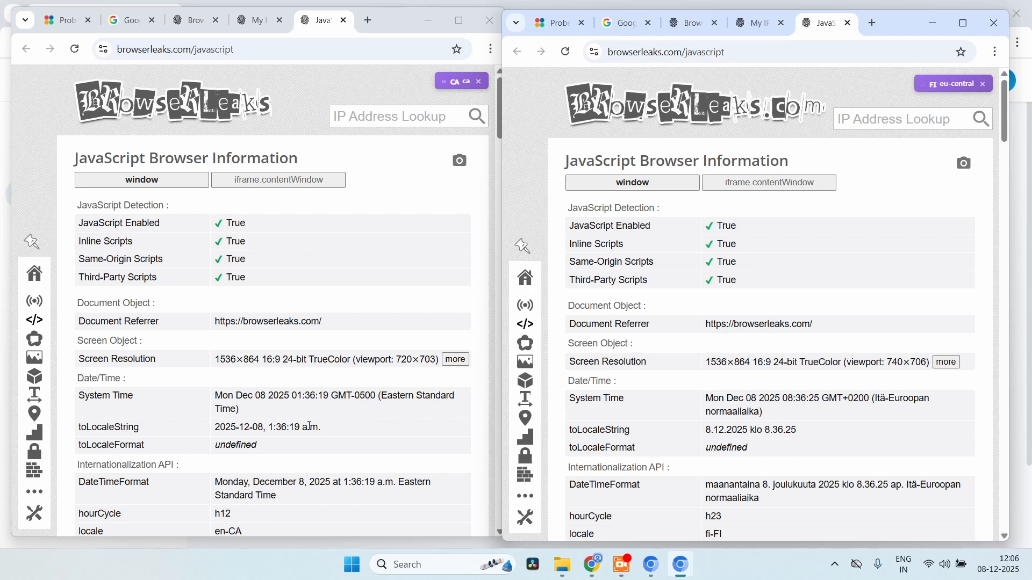
Select the Helsinki System Time, then the en-CA and fi-FI locale values
scroll(310, 426, down, 1)
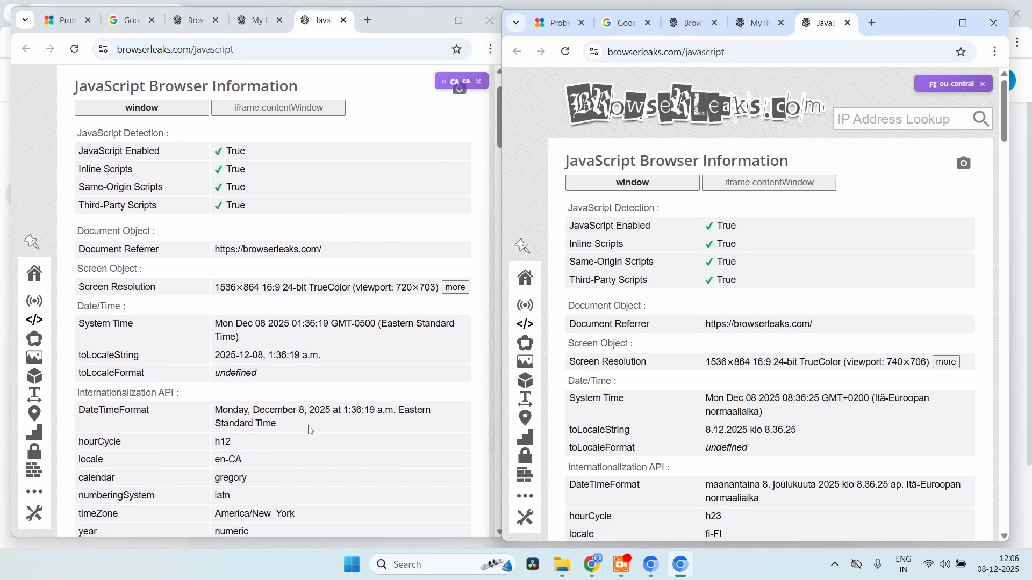
scroll(309, 429, down, 1)
click(240, 309)
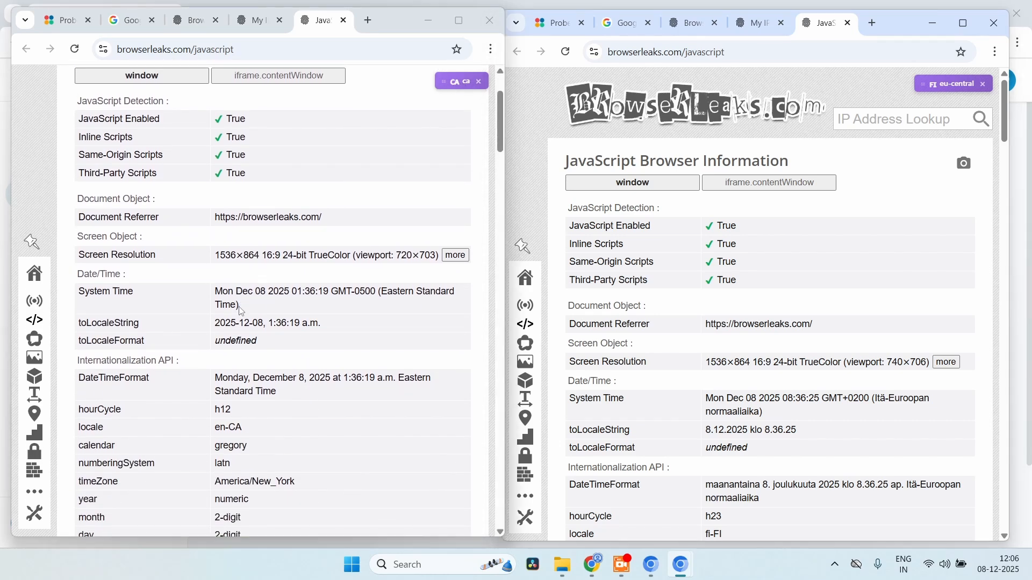
scroll(787, 391, down, 2)
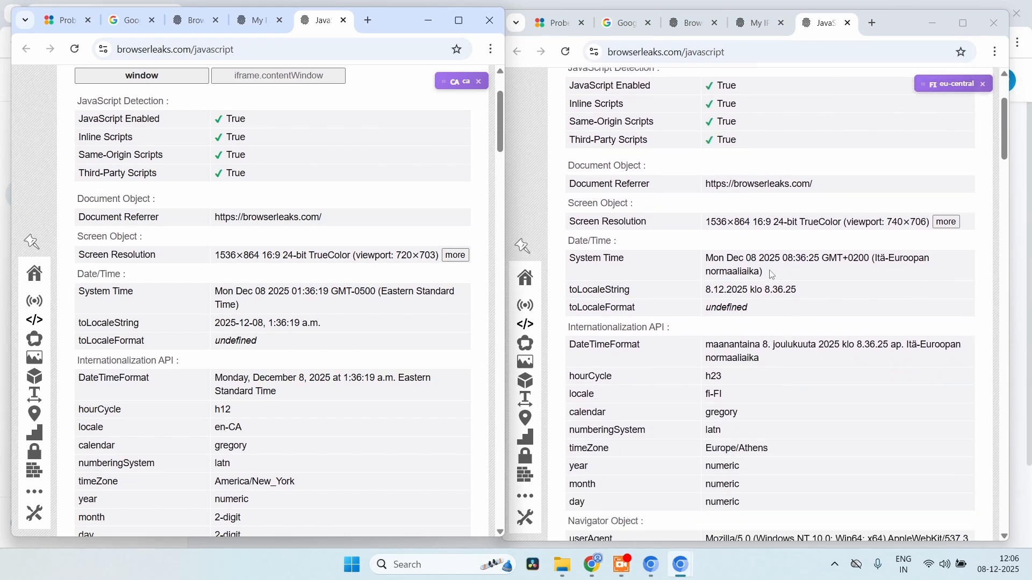
drag(768, 273, 708, 261)
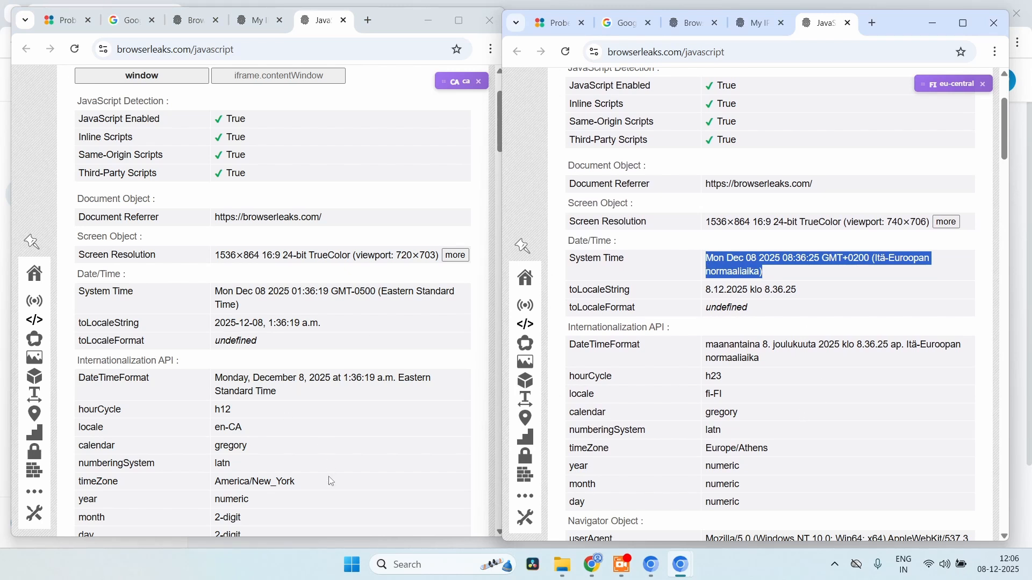
scroll(330, 481, down, 1)
drag(260, 370, 225, 371)
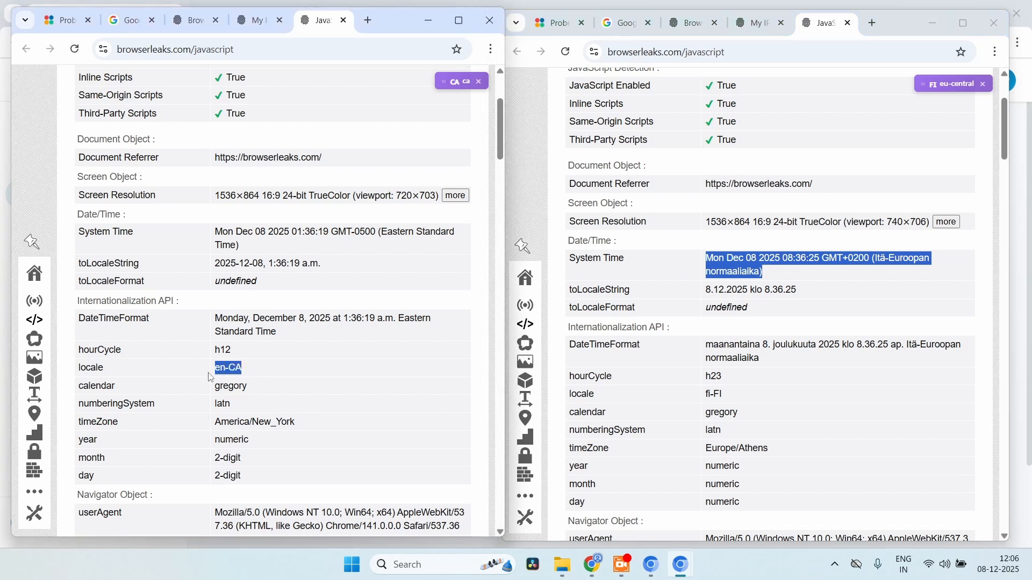
click(260, 369)
scroll(784, 444, down, 2)
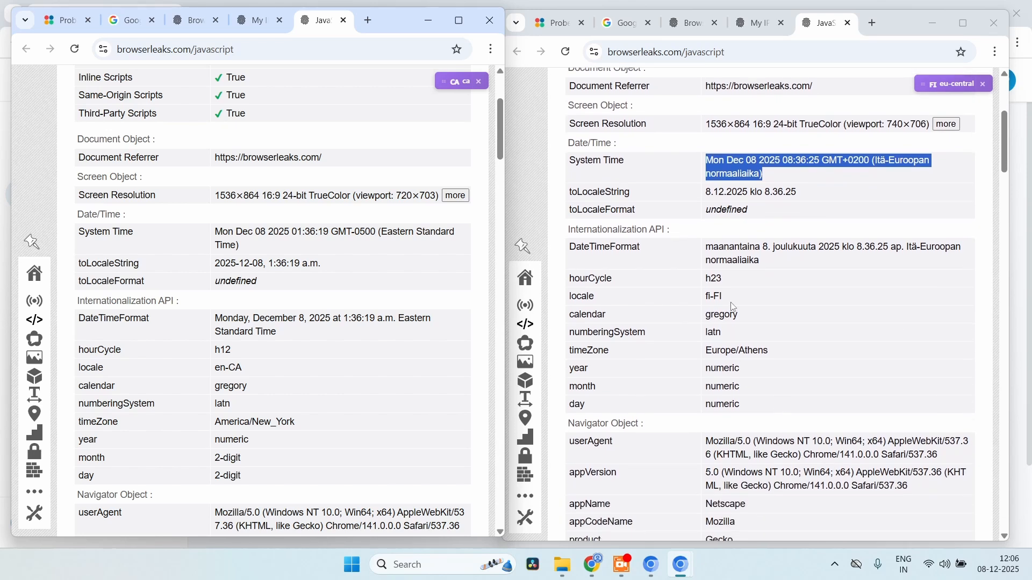
drag(730, 301, 698, 307)
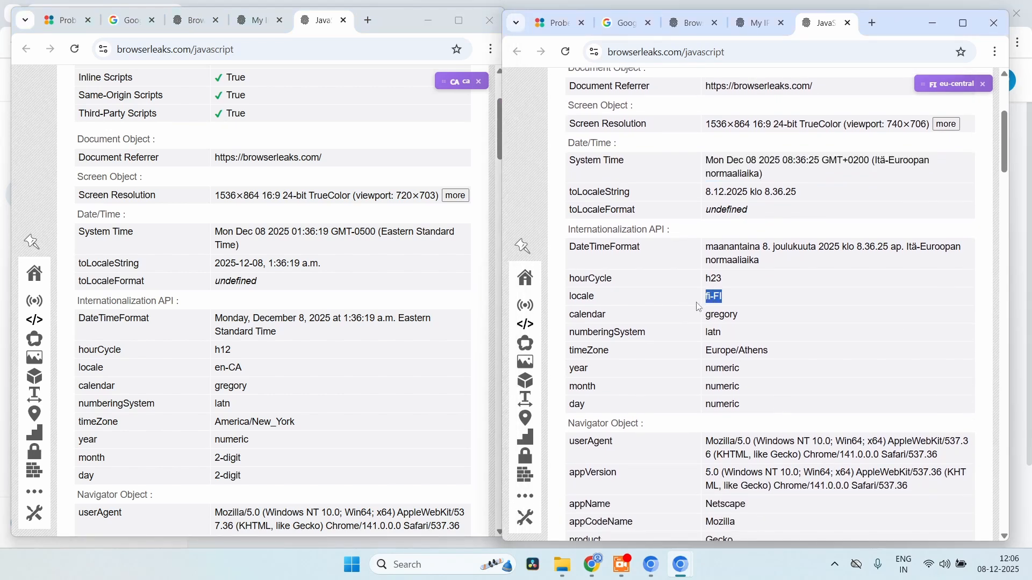
Clear the fi-FI selection and return to the Multi-Geo Browser dashboard
click(853, 326)
click(654, 569)
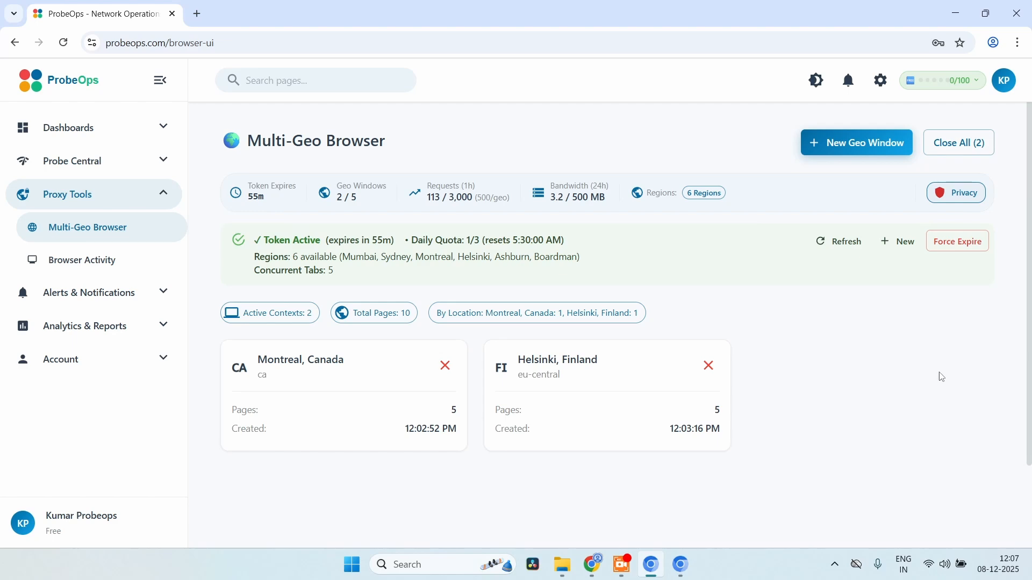
Open Privacy Settings and scroll through geolocation, WebRTC Hardening and Disable IPv6 options
click(954, 199)
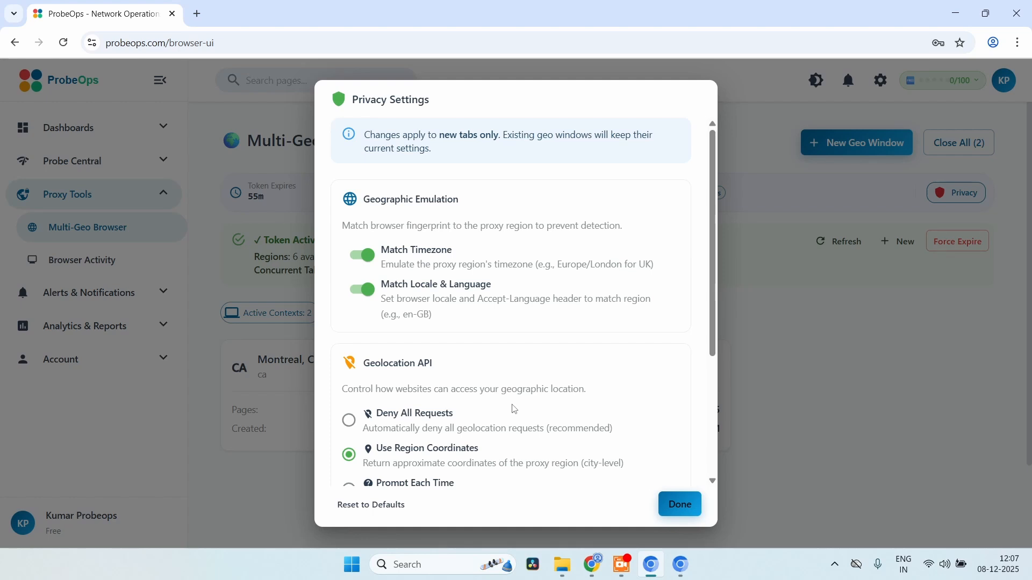
scroll(612, 336, down, 2)
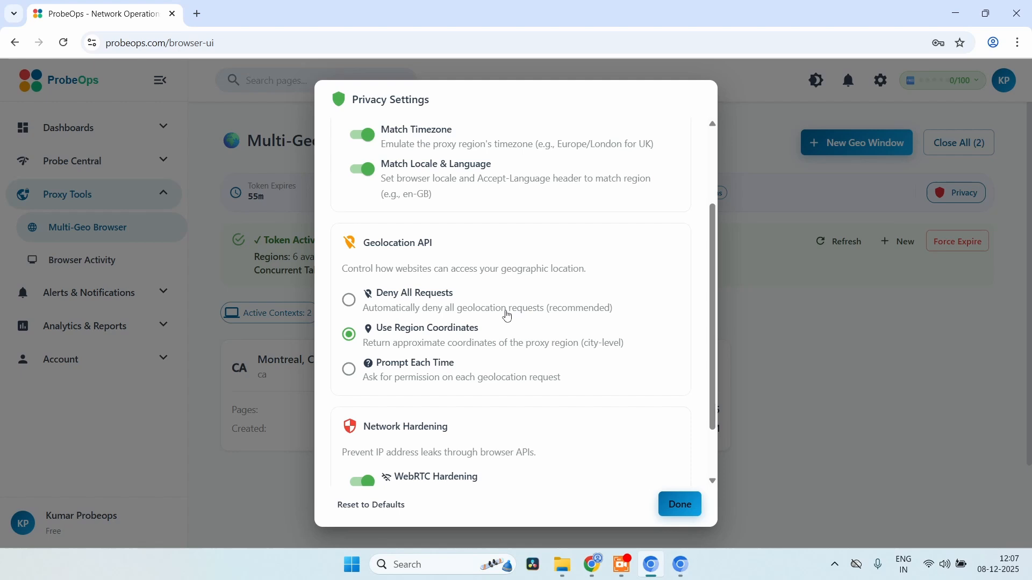
scroll(500, 354, down, 1)
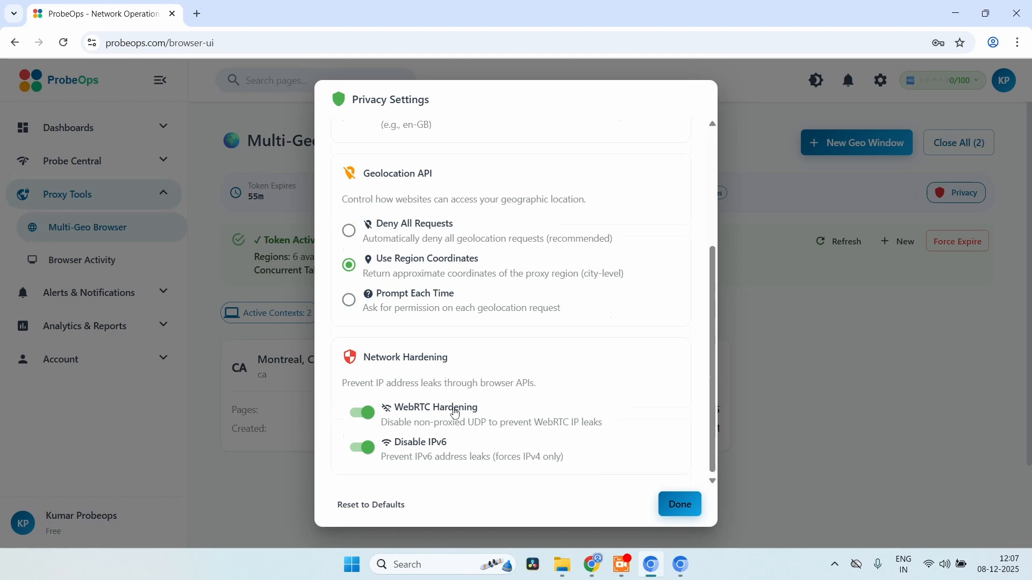
scroll(455, 413, up, 3)
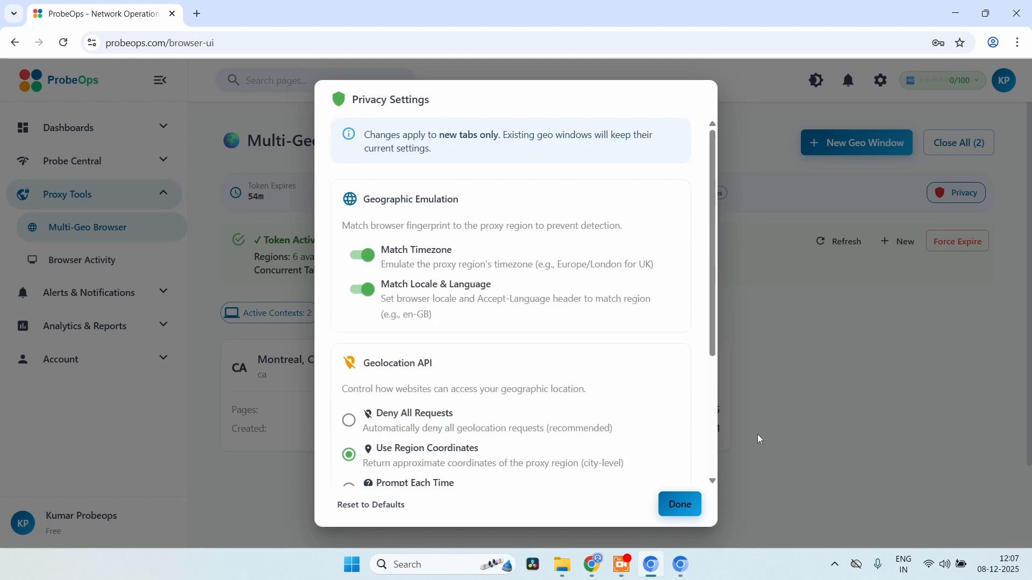
Close Privacy Settings with Done and expand Probe Central in the sidebar
click(685, 507)
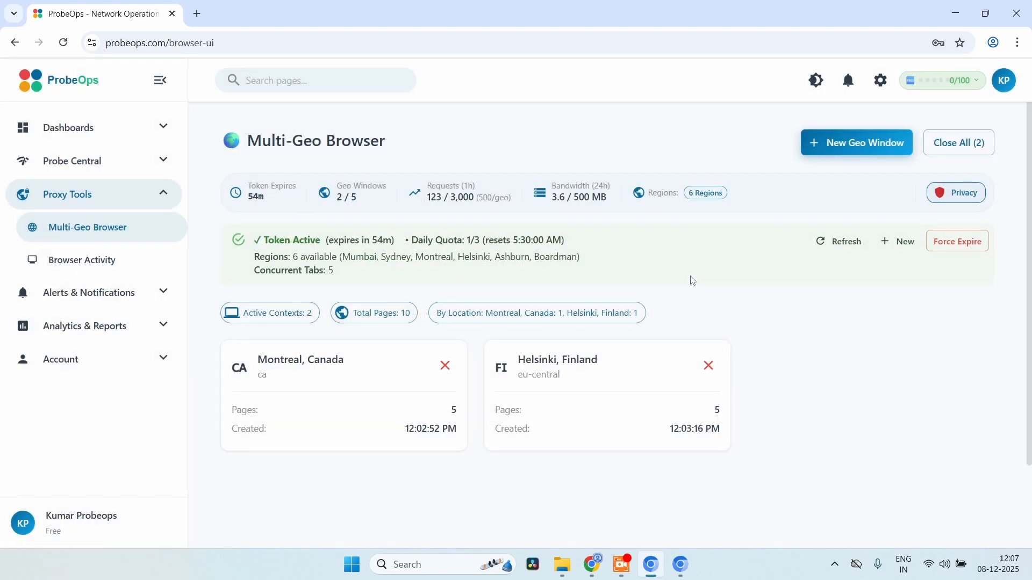
click(108, 159)
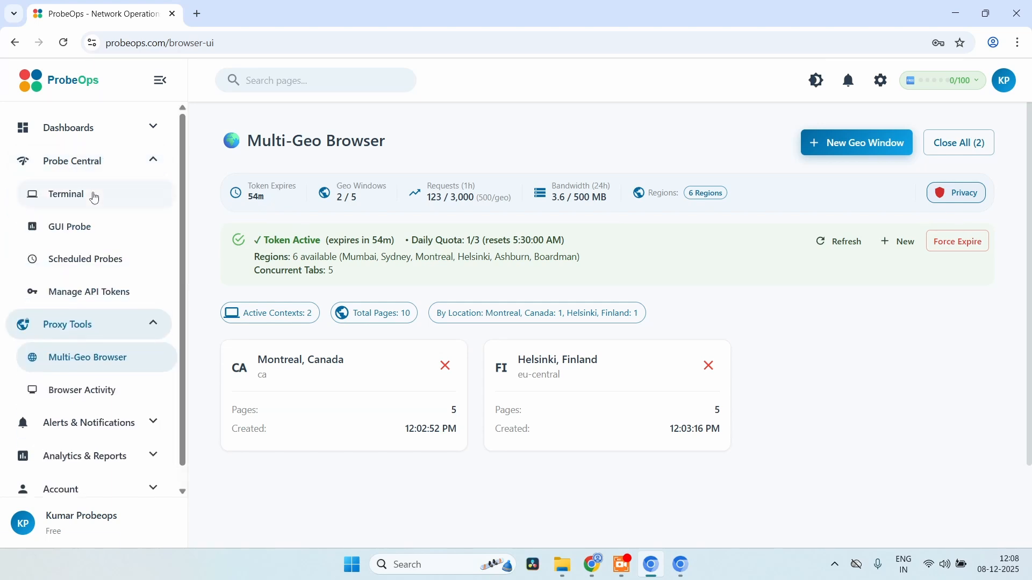
In the Terminal, list regions, run 'region ca', then 'dns google.com'
click(94, 198)
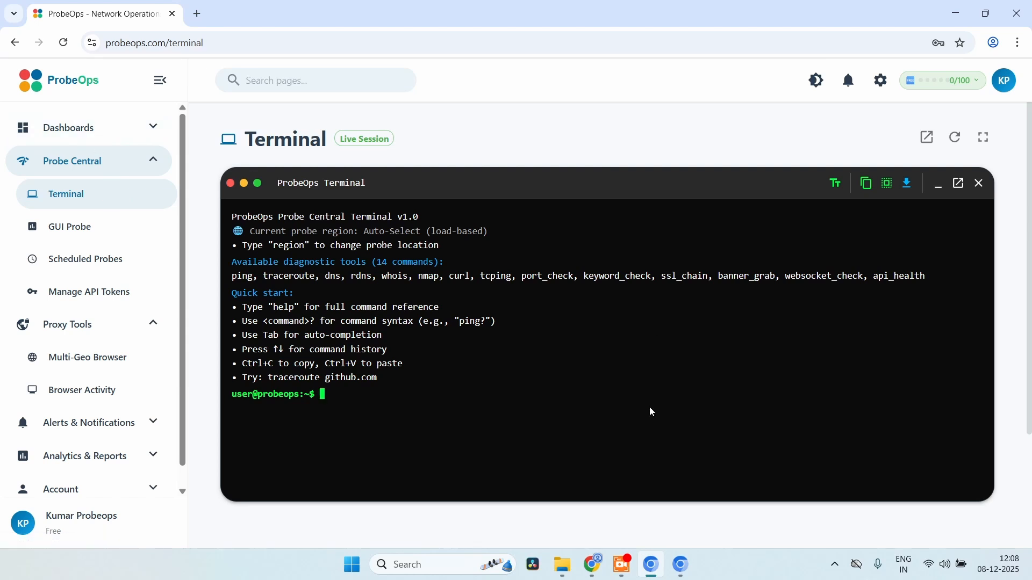
text(region)
key(Return)
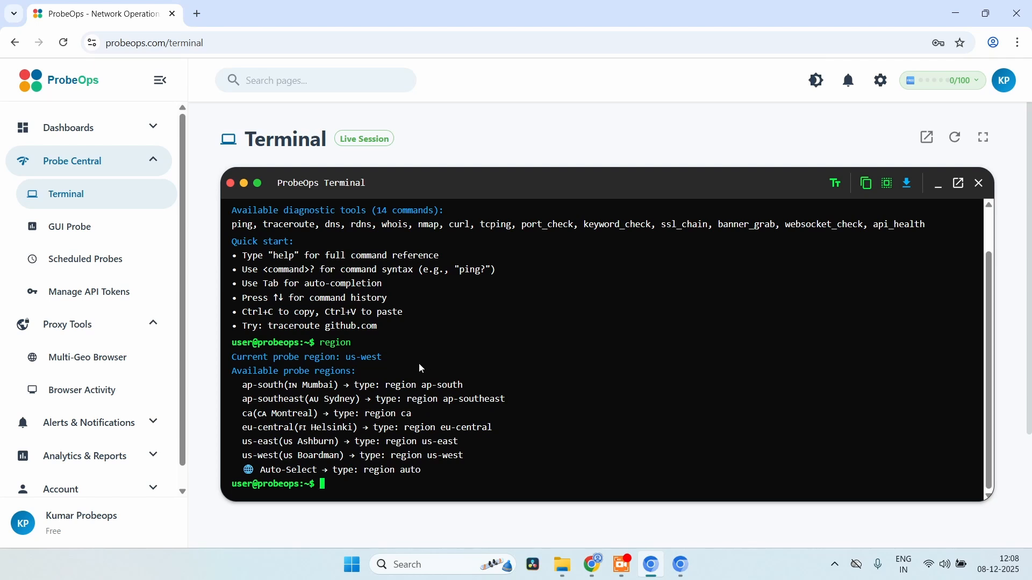
text(region ca)
key(Return)
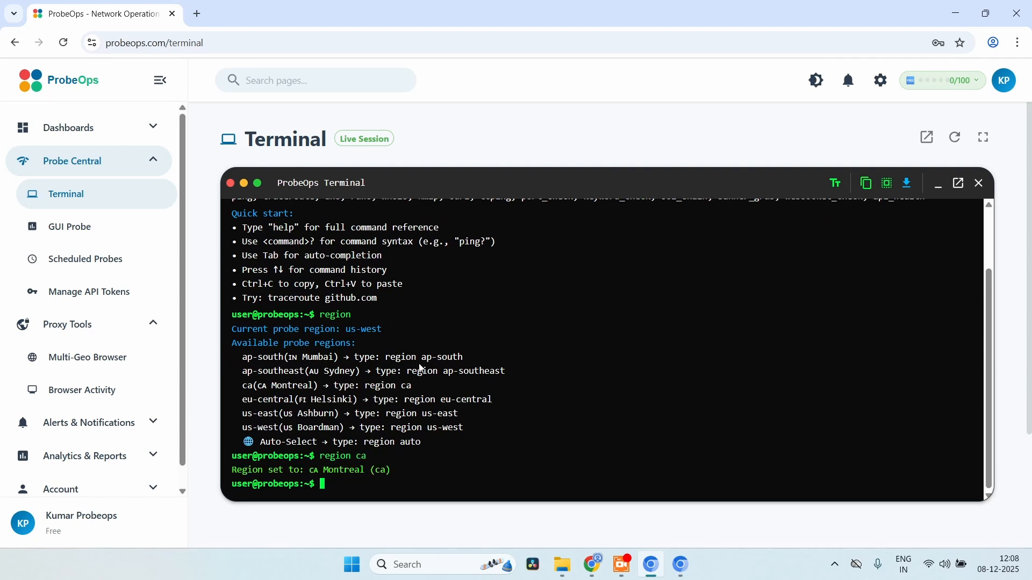
text(dns google.com)
key(Return)
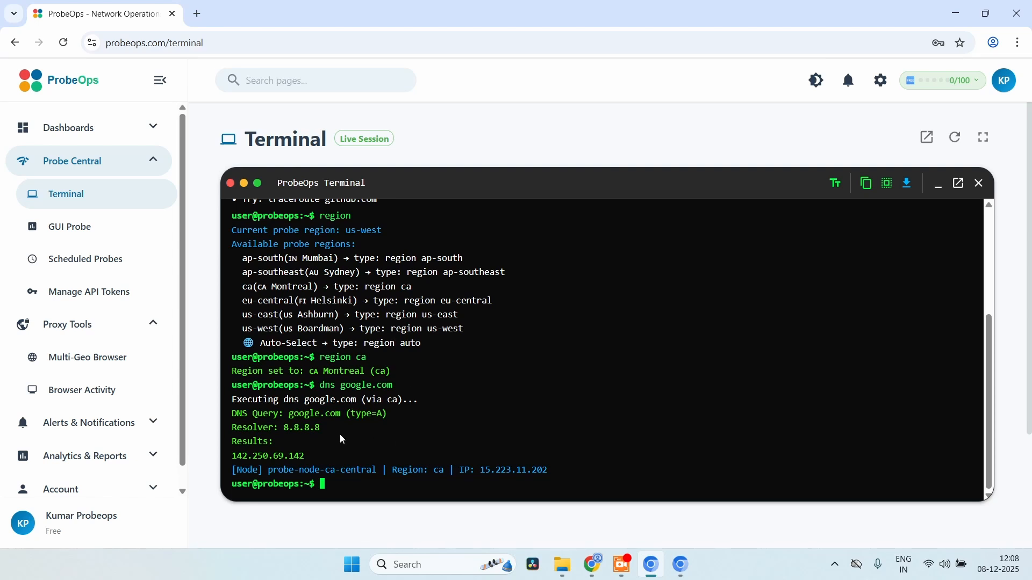
Run 'help' in the terminal and scroll through the command reference
text(help)
key(Return)
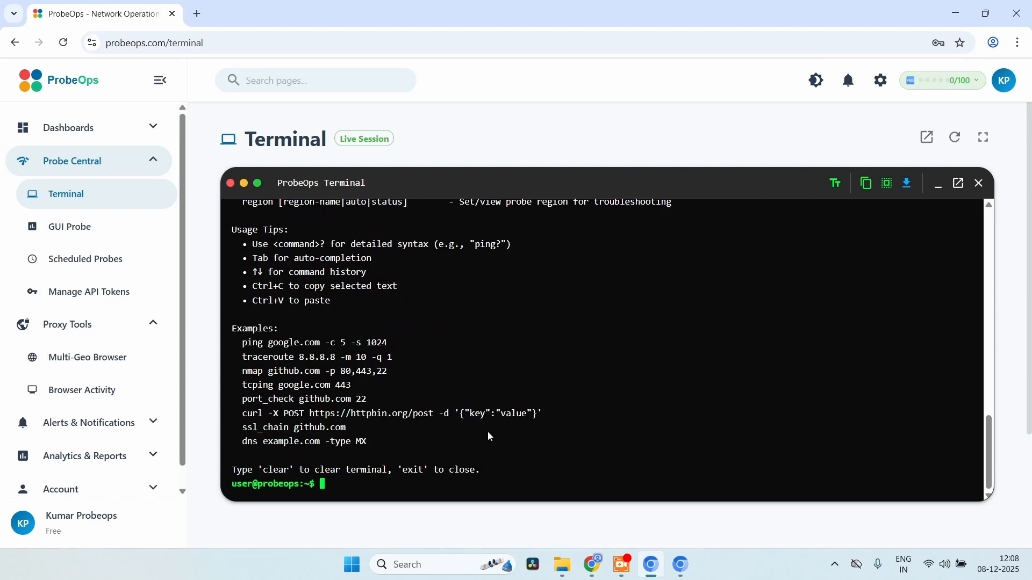
scroll(490, 437, up, 2)
scroll(490, 437, up, 2)
scroll(490, 436, down, 3)
scroll(616, 365, up, 8)
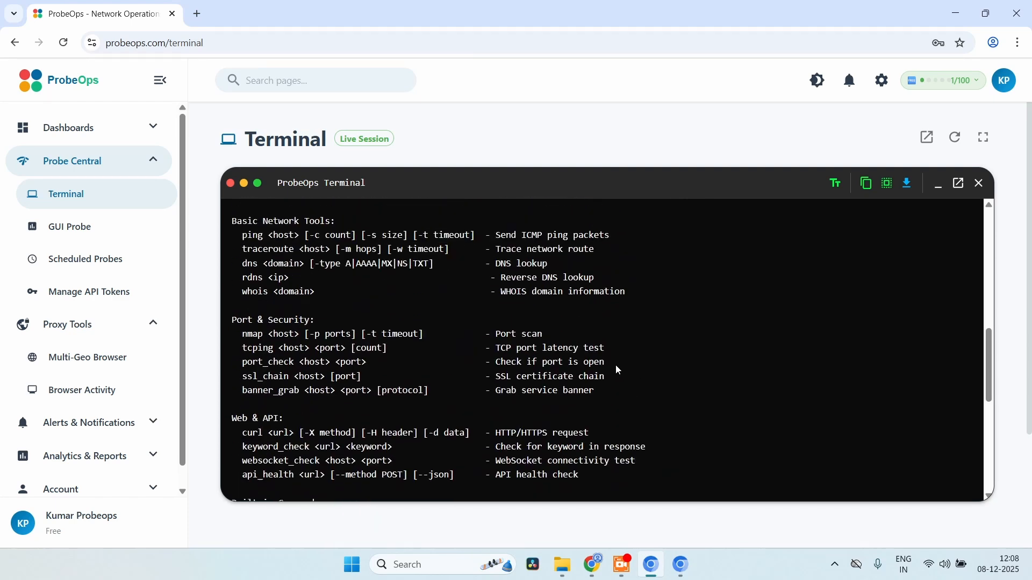
scroll(618, 370, down, 10)
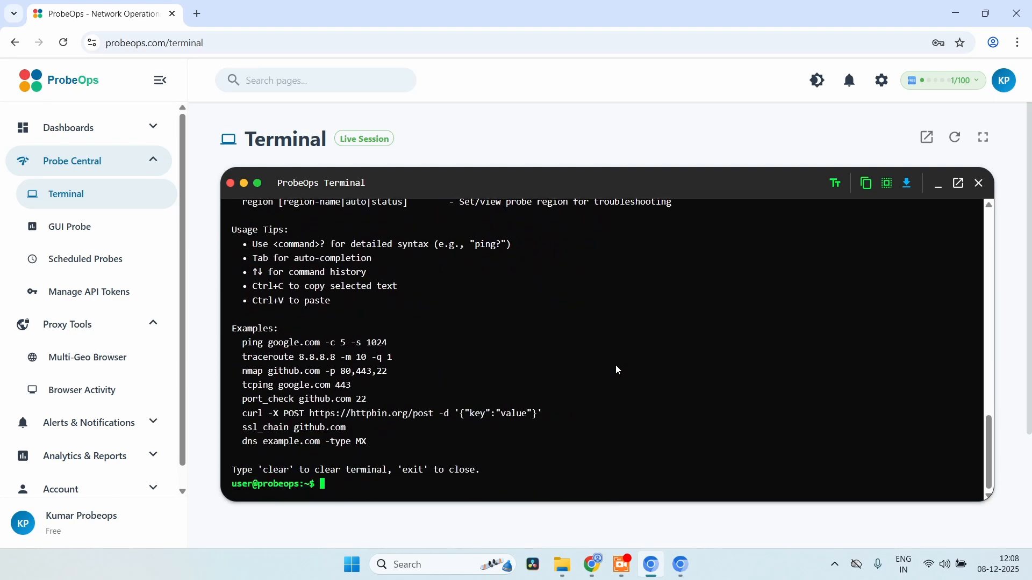